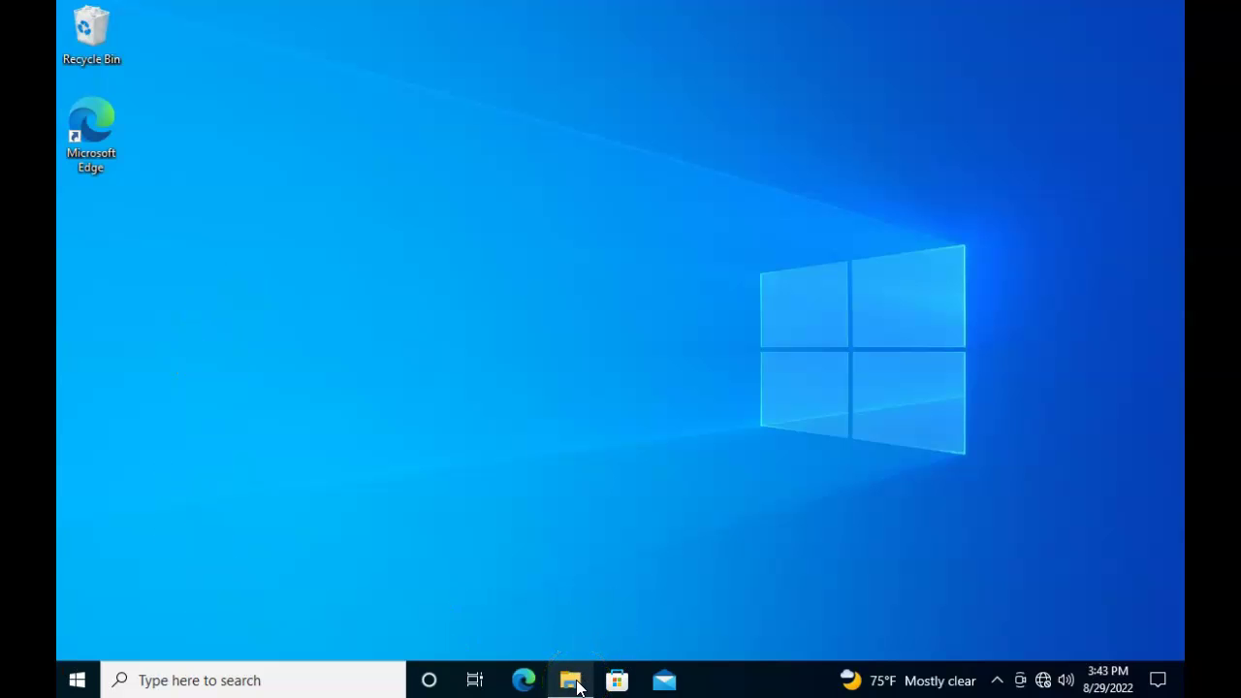
Open File Explorer and launch Computer Management from This PC's Manage option
{"action": "left_click", "coordinate": [574, 682]}
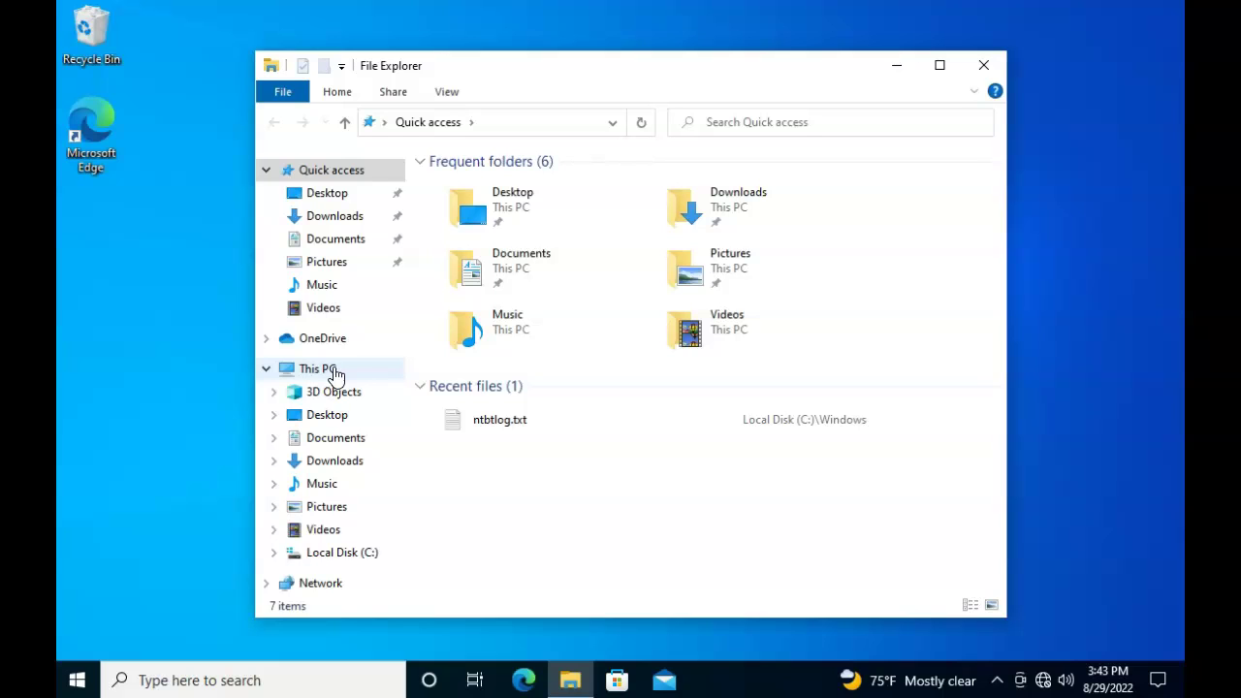
{"action": "right_click", "coordinate": [333, 373]}
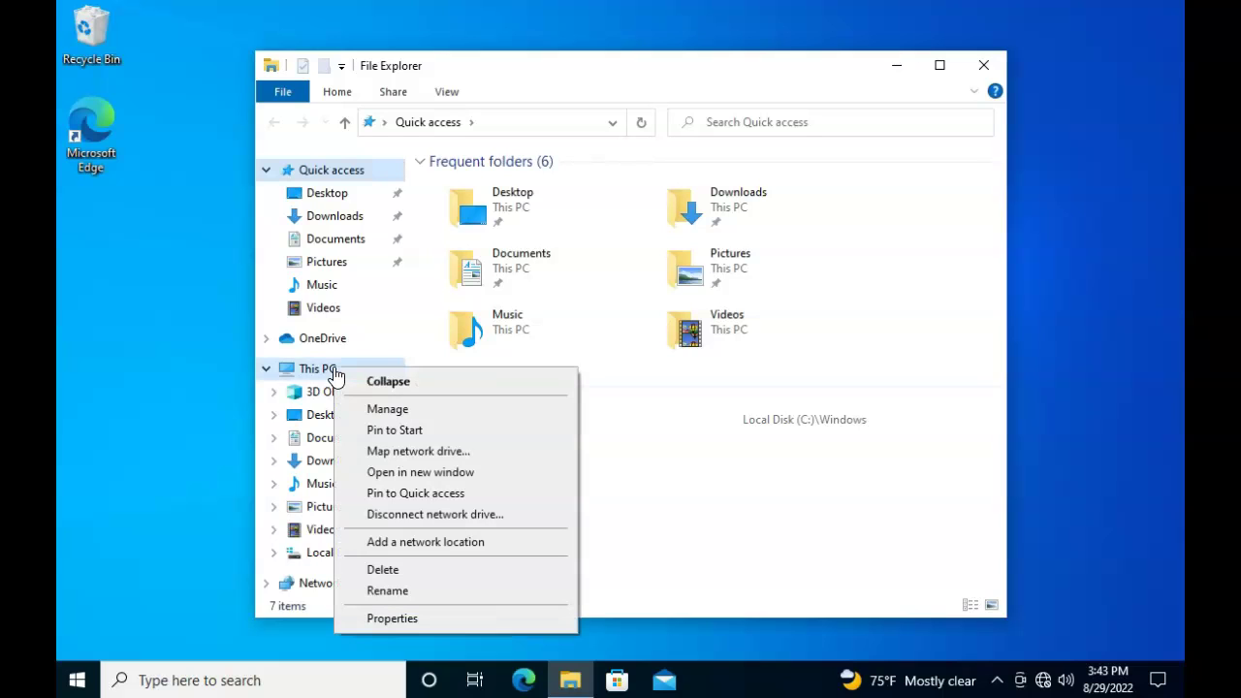
{"action": "left_click", "coordinate": [384, 412]}
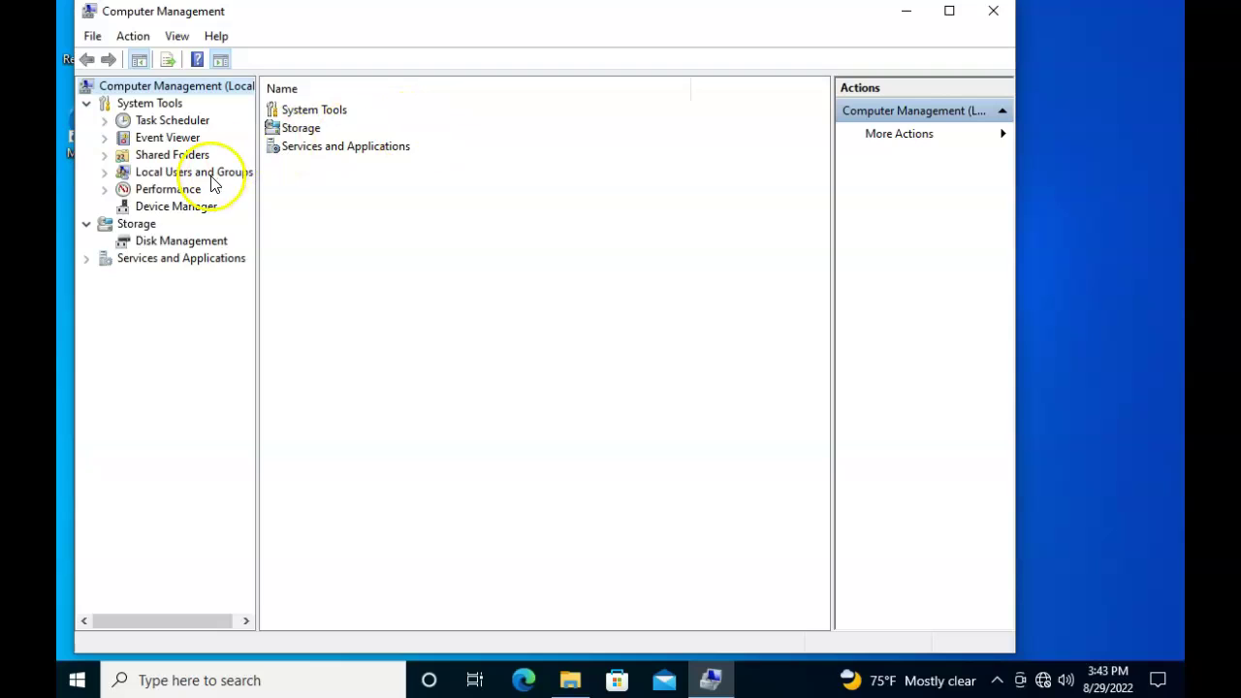
Under Local Users and Groups, list Users and start a New User
{"action": "left_click", "coordinate": [214, 184]}
{"action": "double_click", "coordinate": [291, 109]}
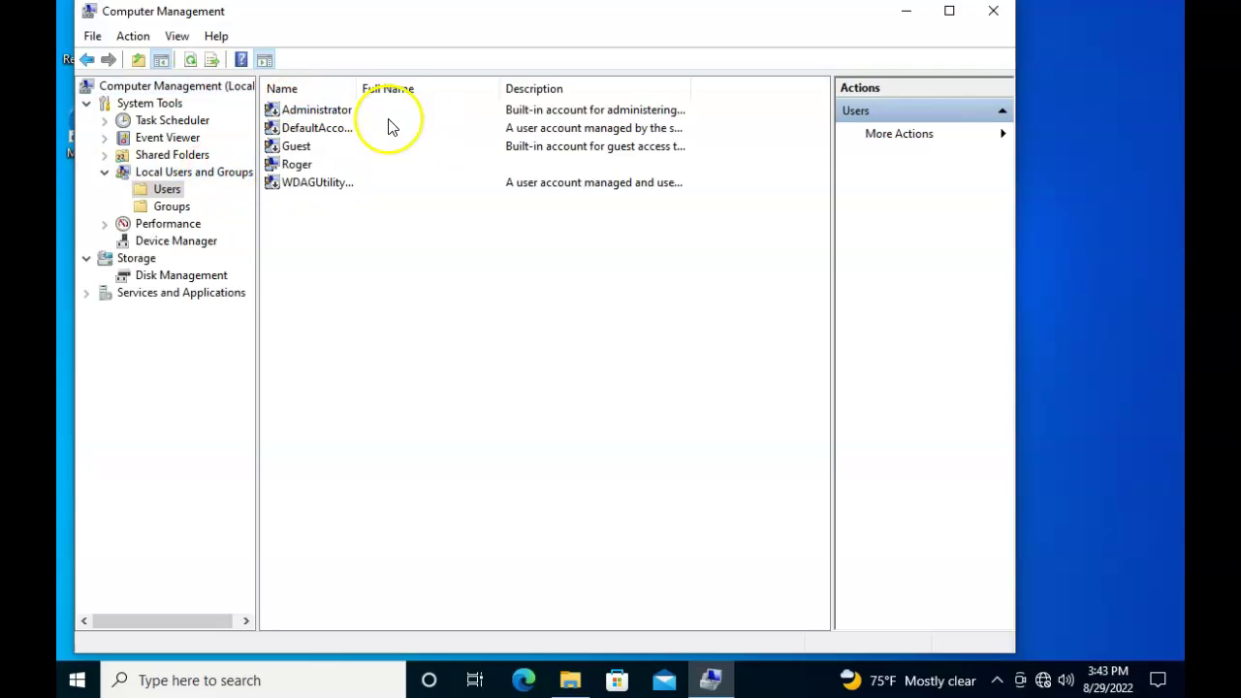
{"action": "right_click", "coordinate": [351, 281]}
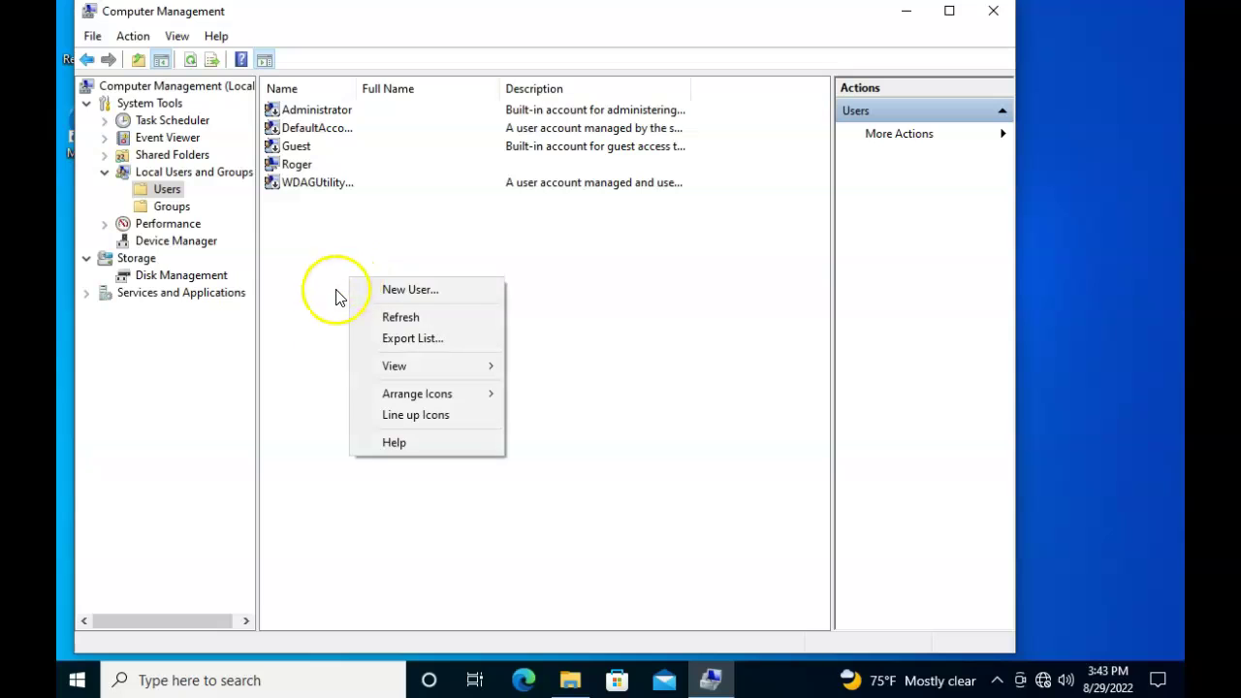
{"action": "left_click", "coordinate": [403, 291]}
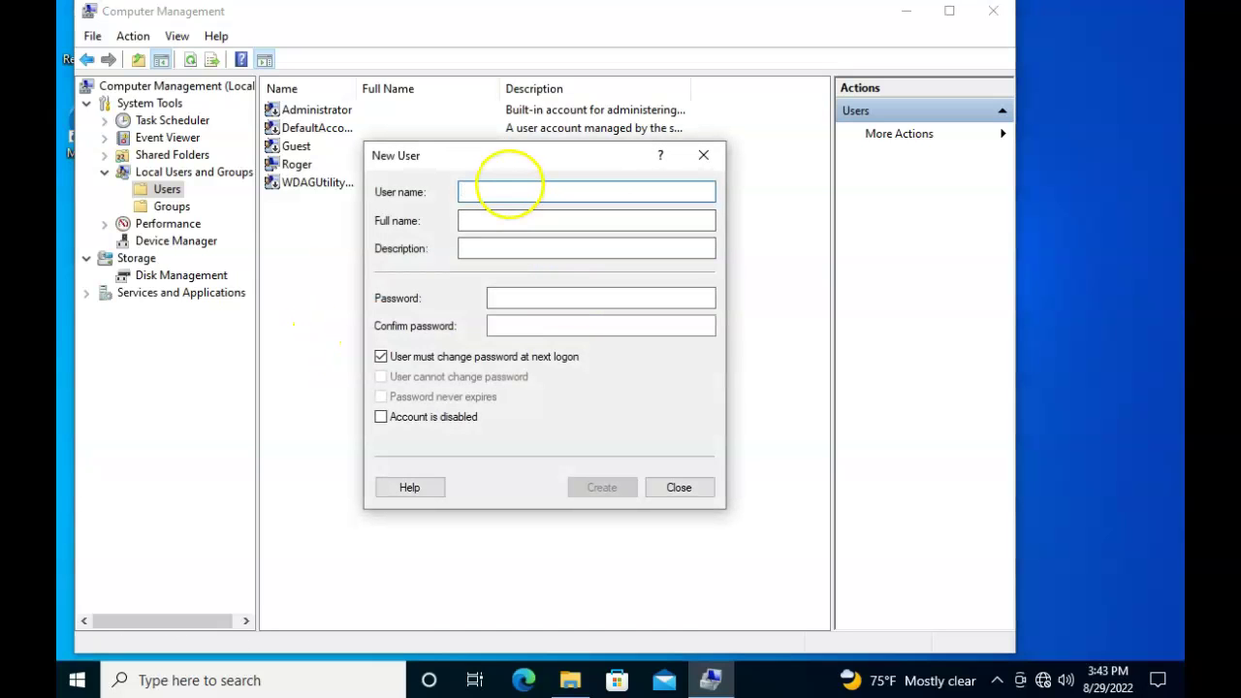
Create Fred_Lusr with a password the user cannot change and that never expires
{"action": "type", "text": "Fred_Lusr"}
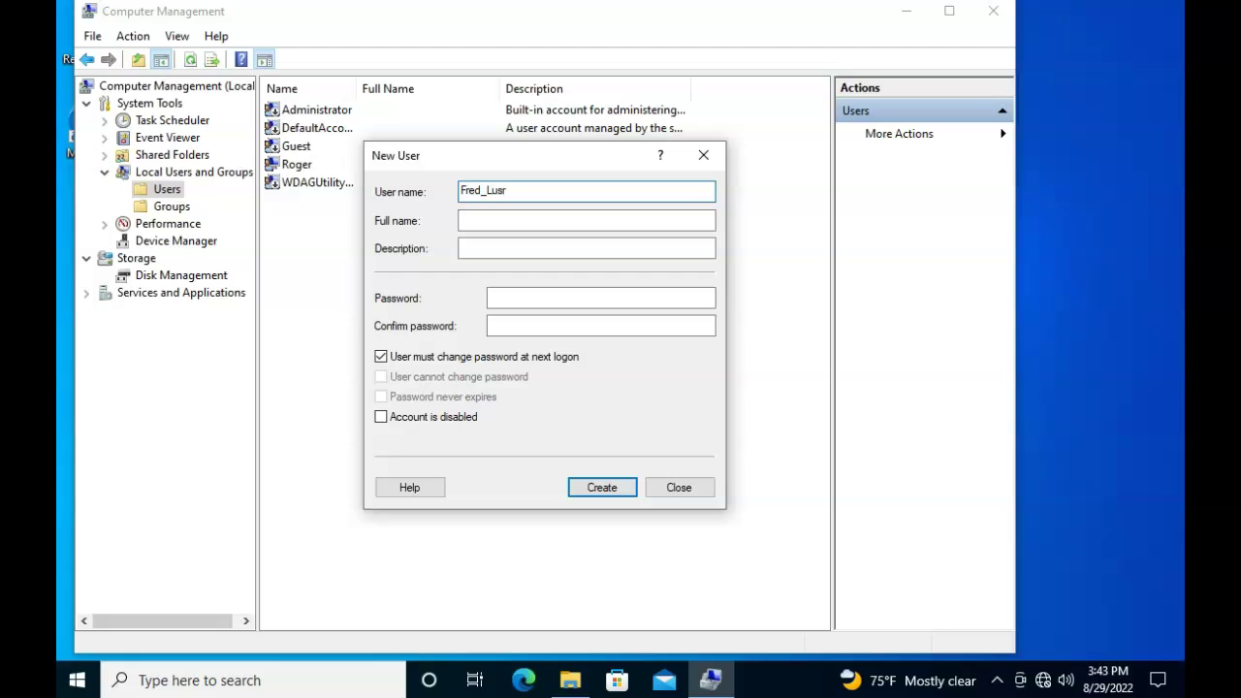
{"action": "left_click", "coordinate": [495, 221]}
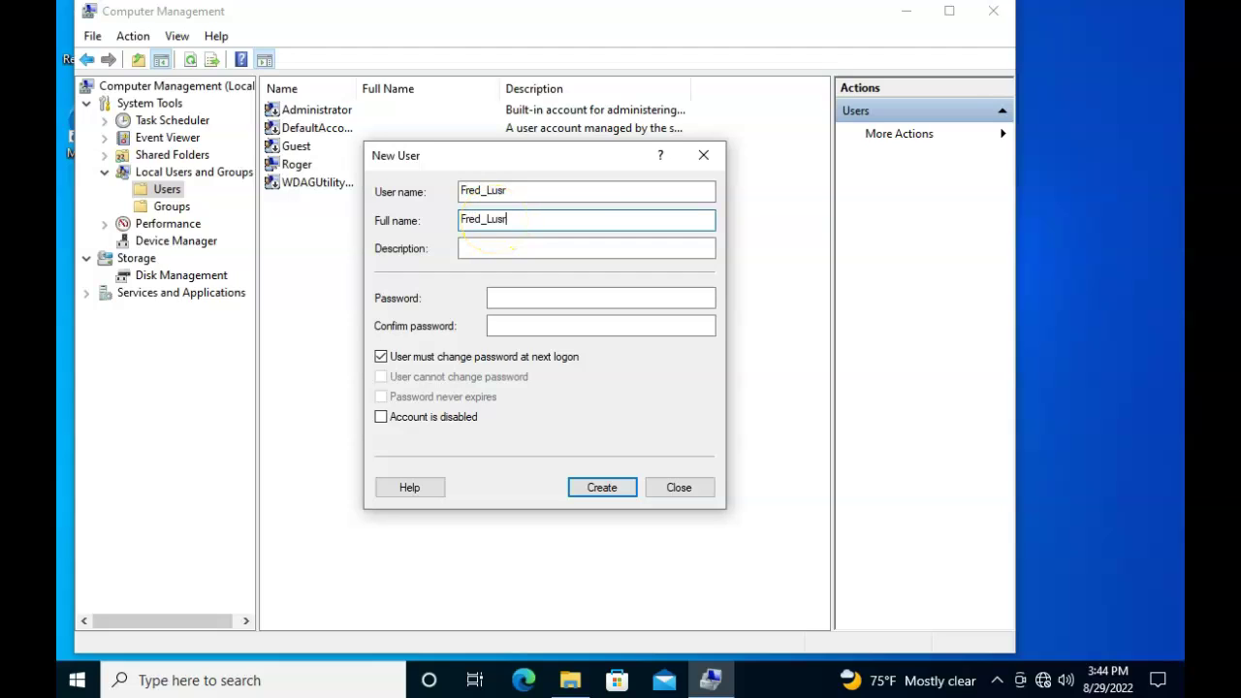
{"action": "left_click", "coordinate": [518, 297]}
{"action": "type", "text": "Pad"}
{"action": "left_click", "coordinate": [512, 325]}
{"action": "type", "text": "P"}
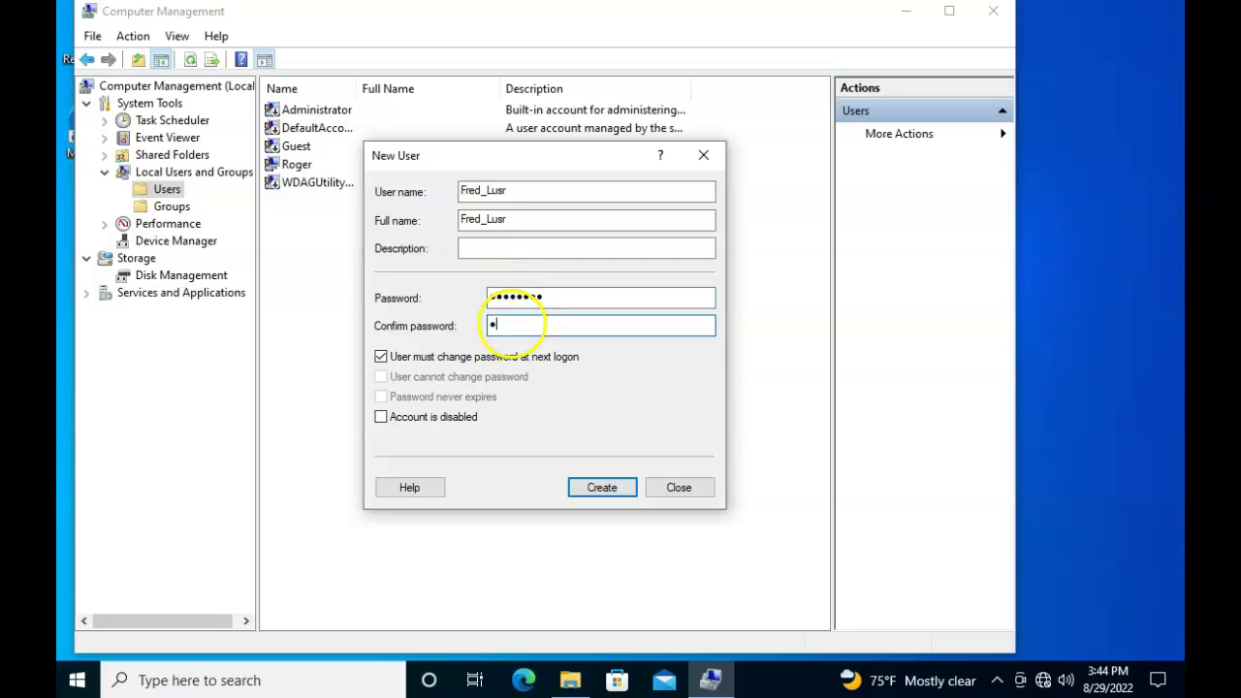
{"action": "type", "text": "d"}
{"action": "left_click", "coordinate": [382, 356]}
{"action": "left_click", "coordinate": [381, 376]}
{"action": "left_click", "coordinate": [381, 397]}
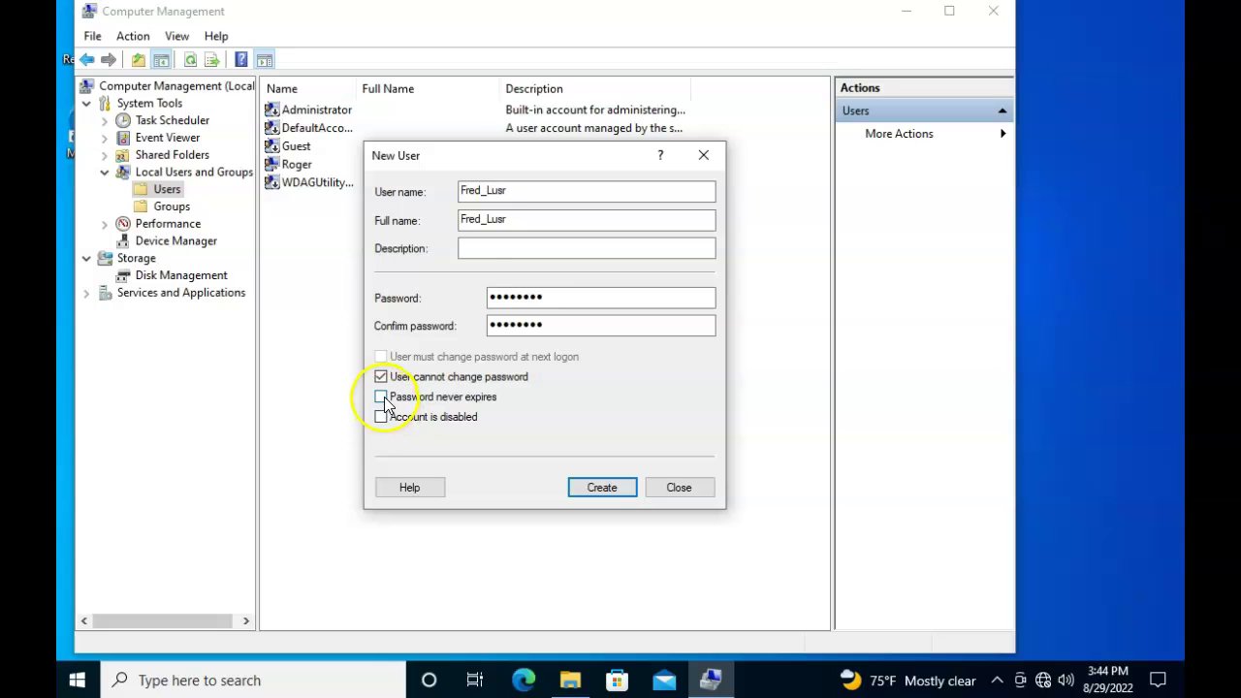
{"action": "left_click", "coordinate": [614, 490]}
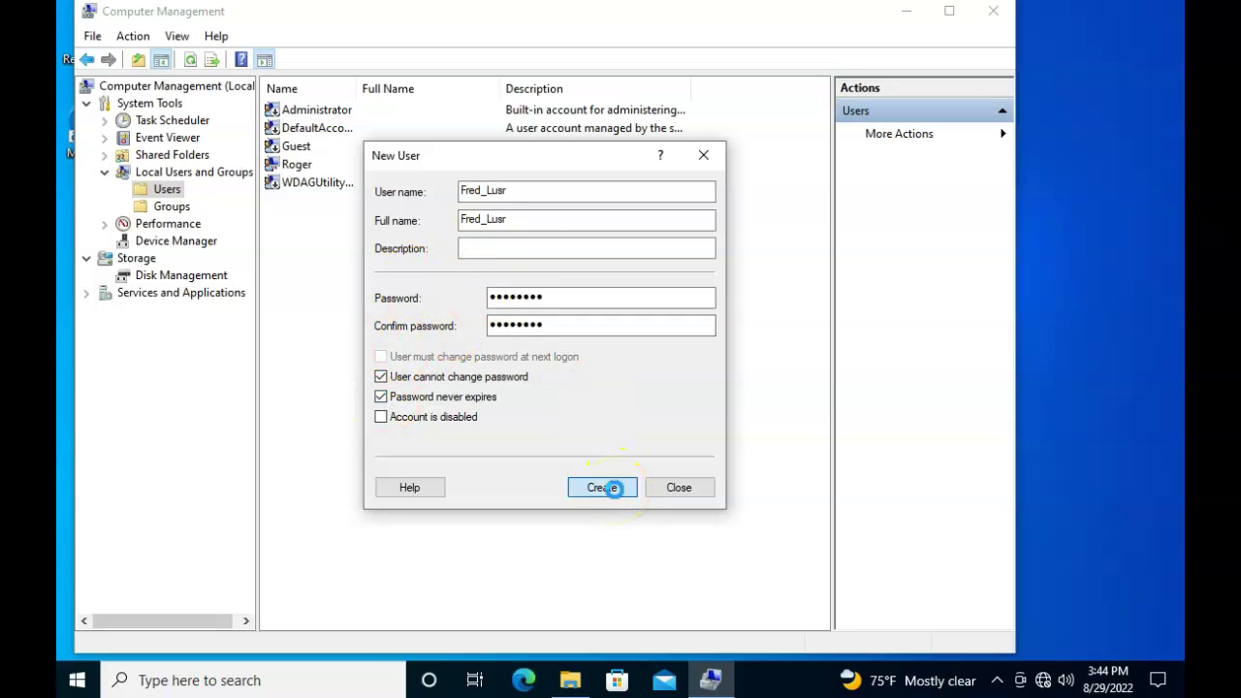
Create Fred_Set, full name Fred_Set, with a password that cannot change and never expires
{"action": "type", "text": "Fre"}
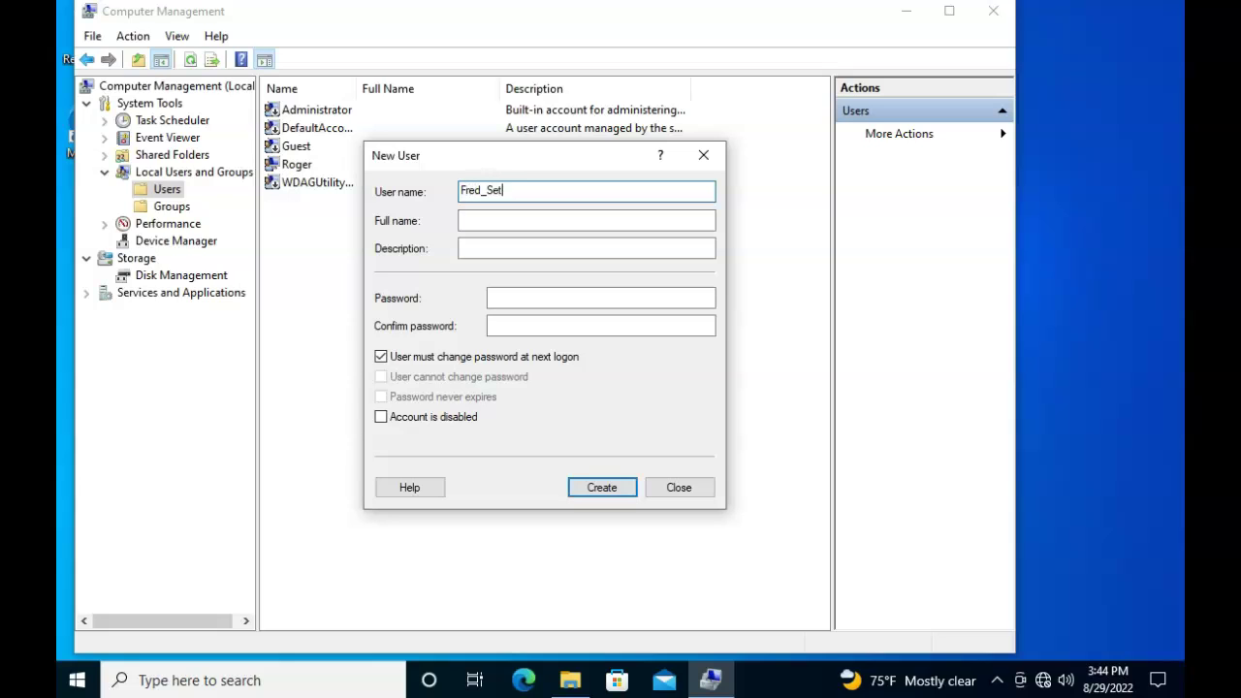
{"action": "left_click", "coordinate": [552, 221]}
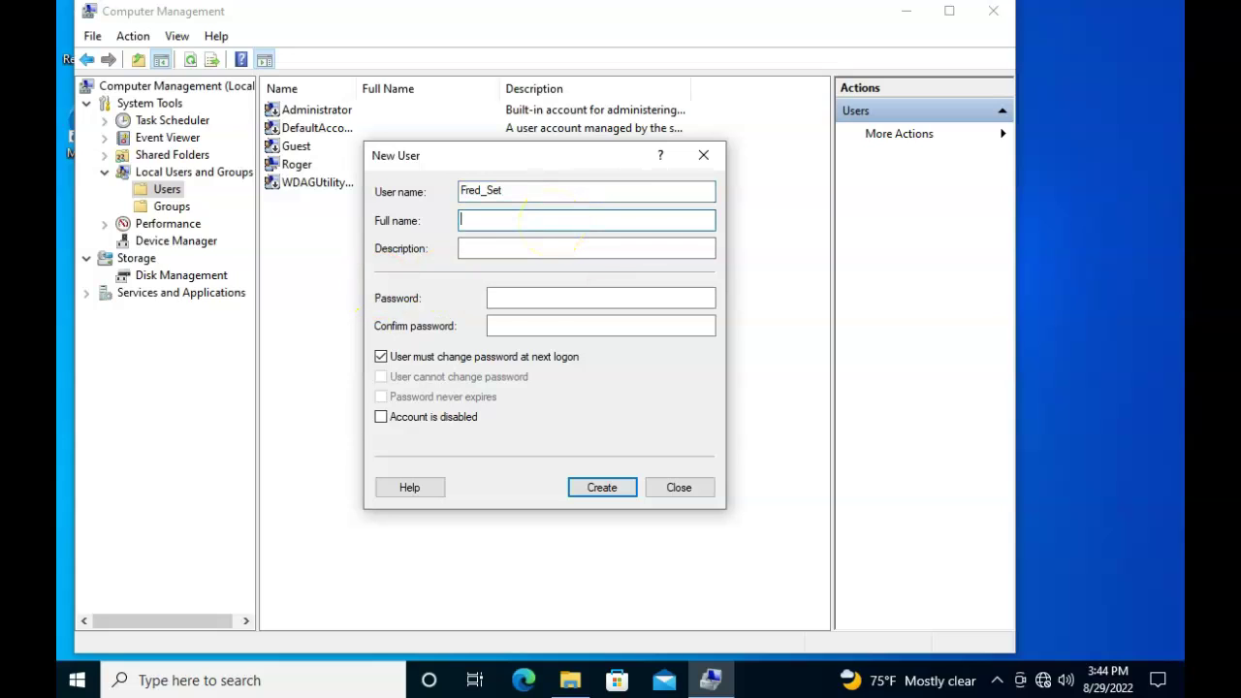
{"action": "type", "text": "Fred_Set"}
{"action": "left_click", "coordinate": [516, 296]}
{"action": "type", "text": "•••"}
{"action": "left_click", "coordinate": [524, 326]}
{"action": "type", "text": "••"}
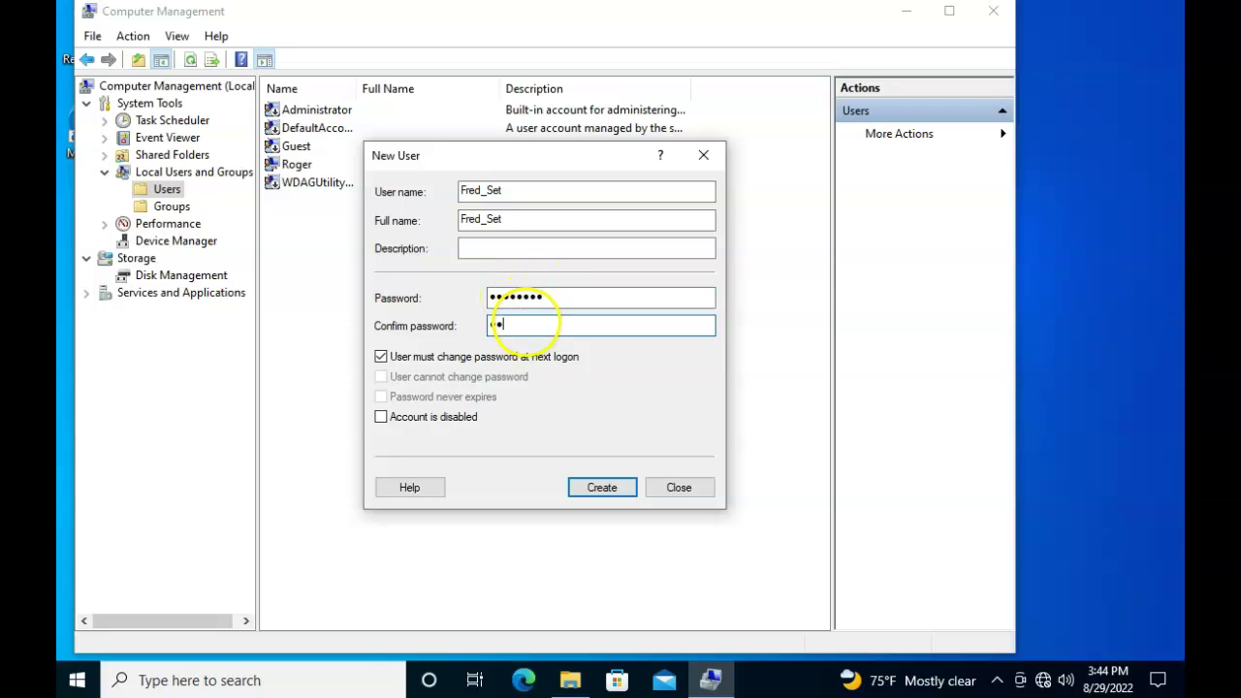
{"action": "type", "text": "••••••"}
{"action": "left_click", "coordinate": [380, 357]}
{"action": "left_click", "coordinate": [380, 377]}
{"action": "left_click", "coordinate": [380, 396]}
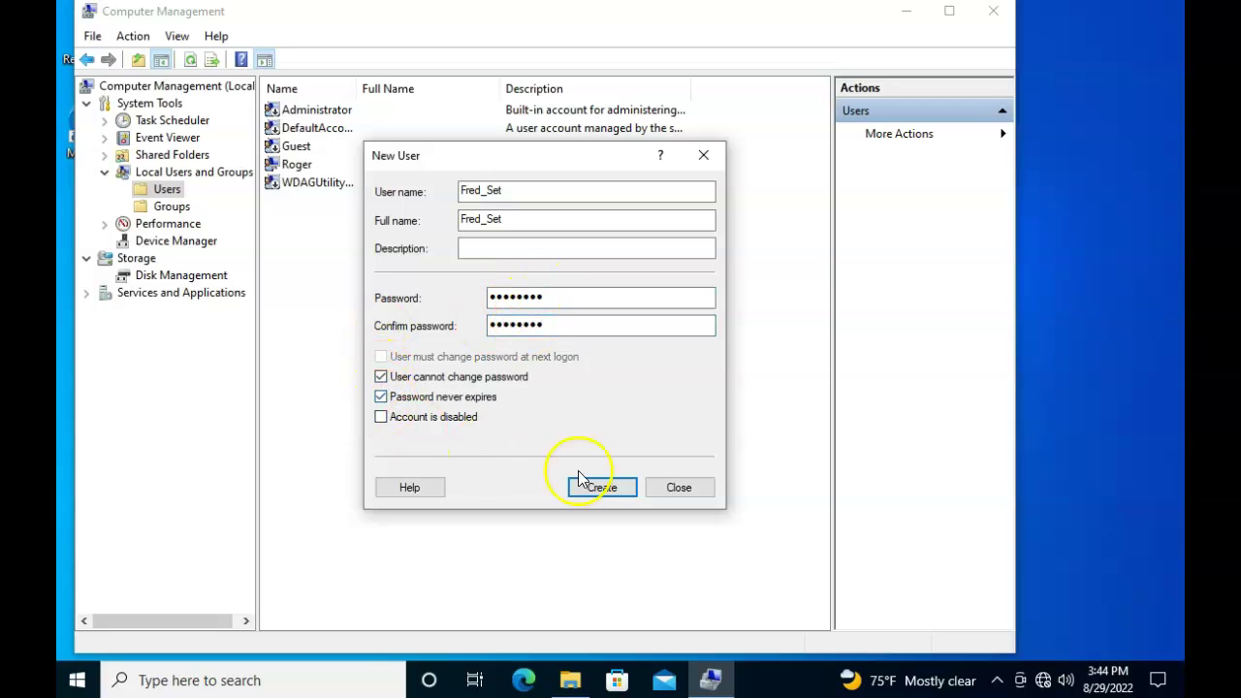
{"action": "left_click", "coordinate": [601, 487]}
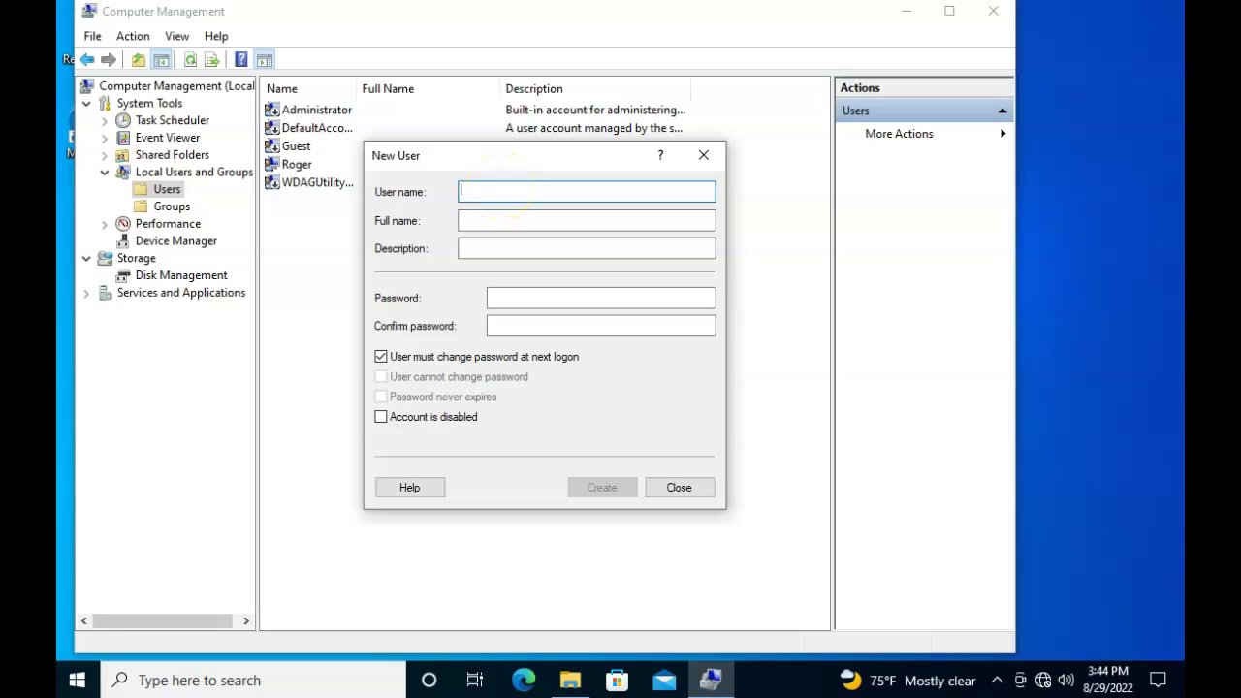
Create Fred_Cpnl with the same password rules, then close the form and Computer Management
{"action": "type", "text": "Fred_Cpnl"}
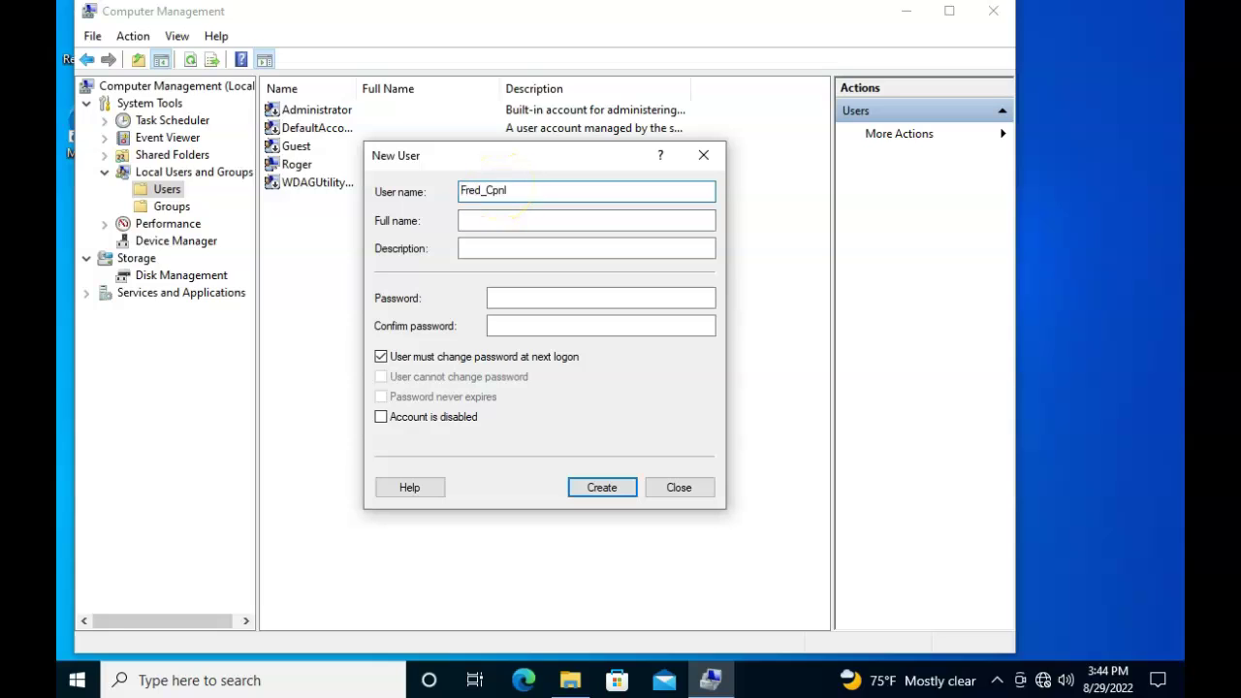
{"action": "left_click", "coordinate": [496, 222]}
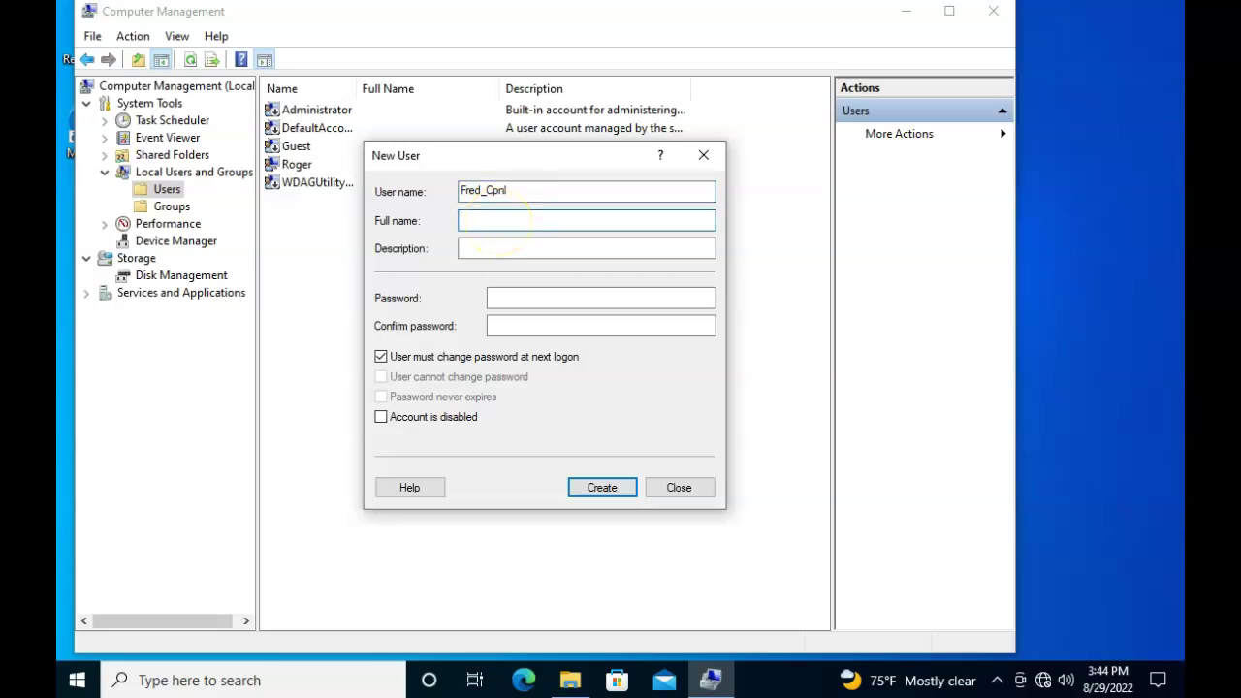
{"action": "left_click", "coordinate": [504, 298]}
{"action": "left_click", "coordinate": [509, 327]}
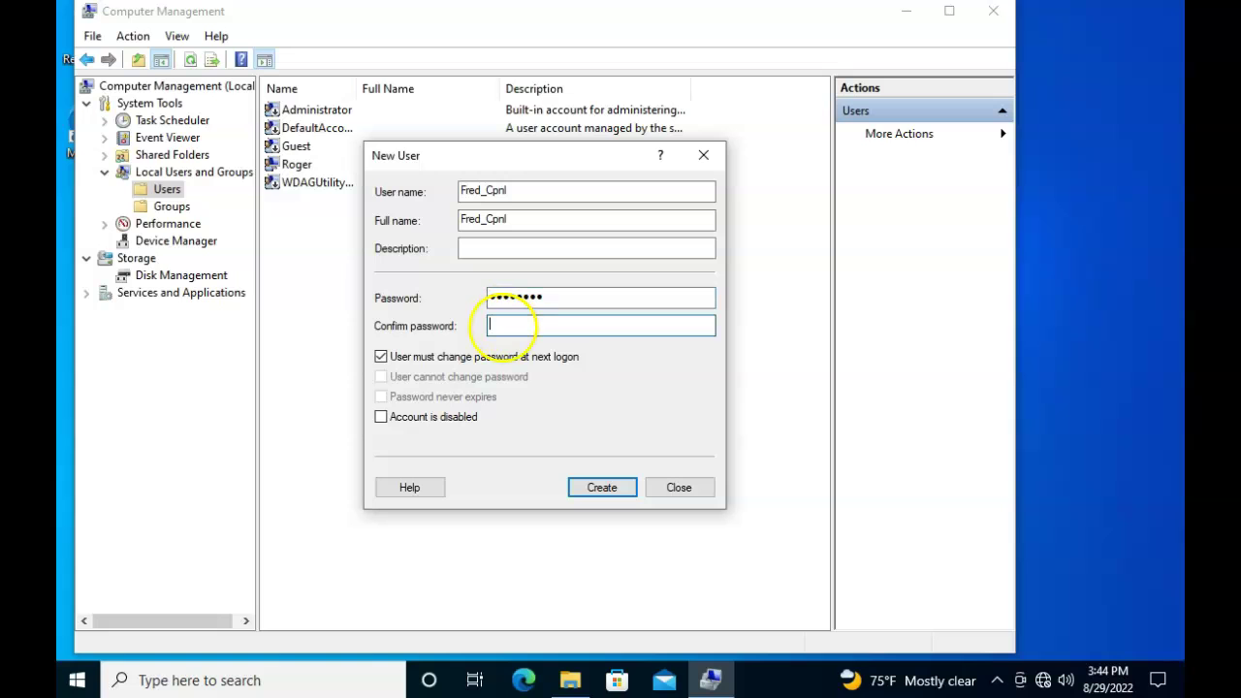
{"action": "left_click", "coordinate": [380, 357]}
{"action": "left_click", "coordinate": [380, 376]}
{"action": "left_click", "coordinate": [380, 397]}
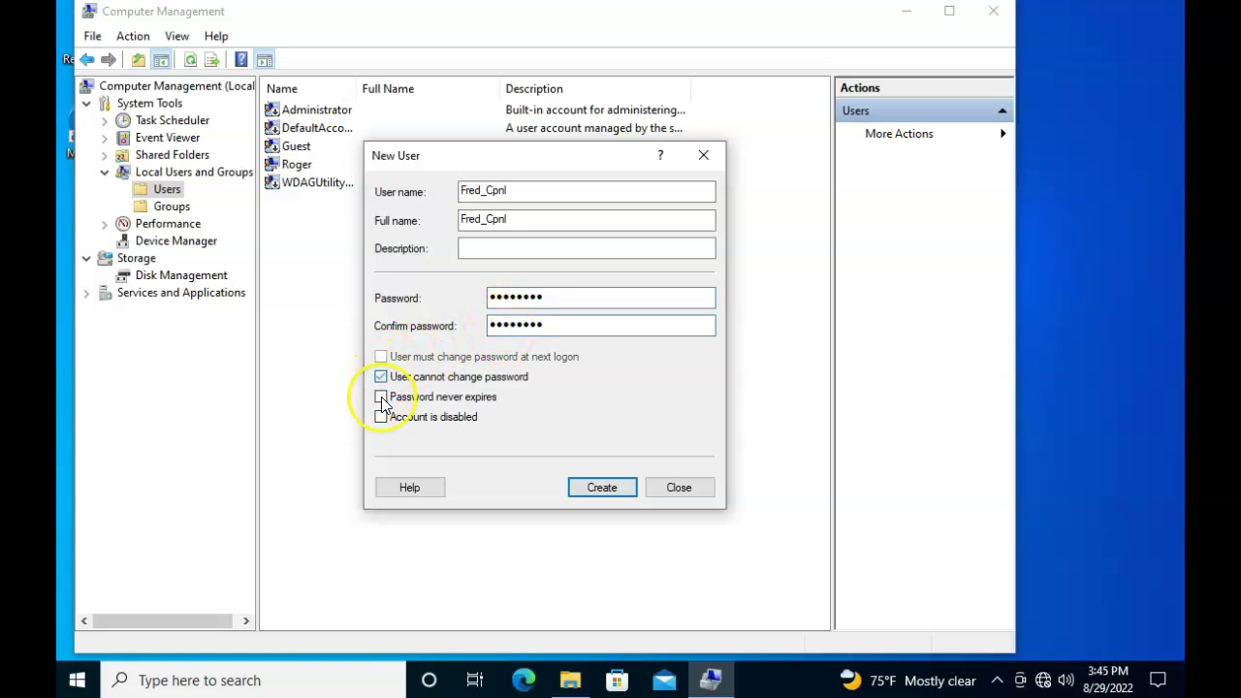
{"action": "left_click", "coordinate": [601, 487]}
{"action": "left_click", "coordinate": [696, 489]}
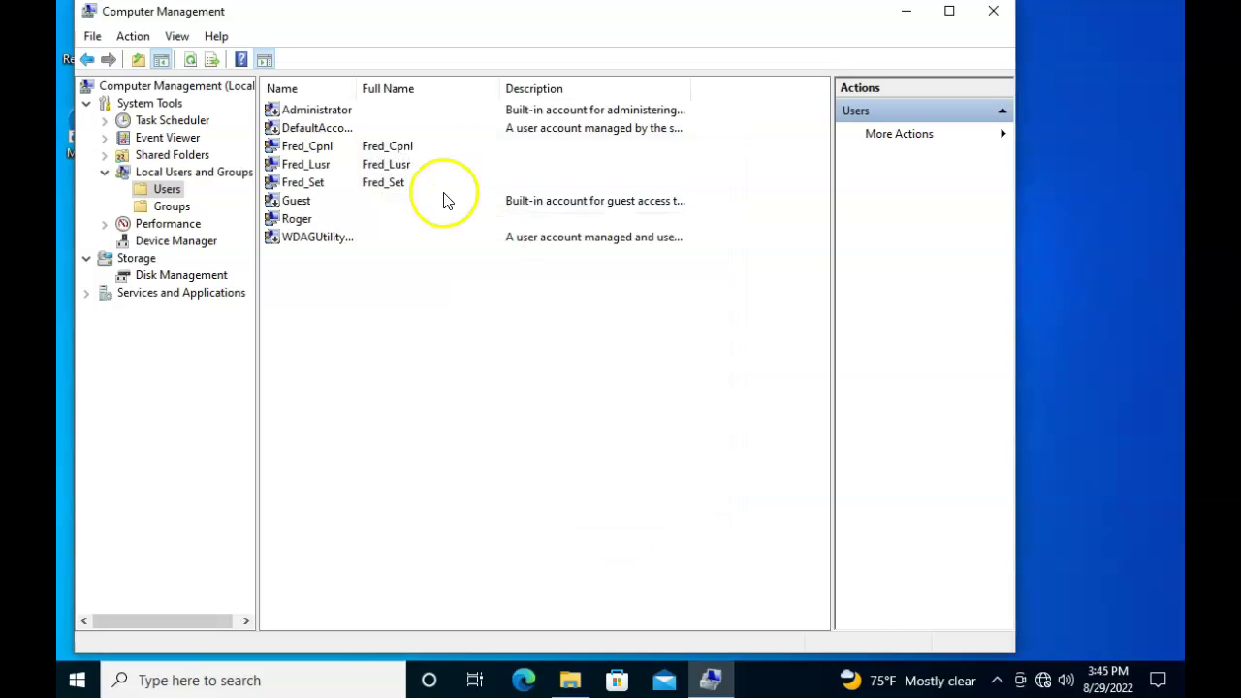
{"action": "left_click", "coordinate": [993, 10]}
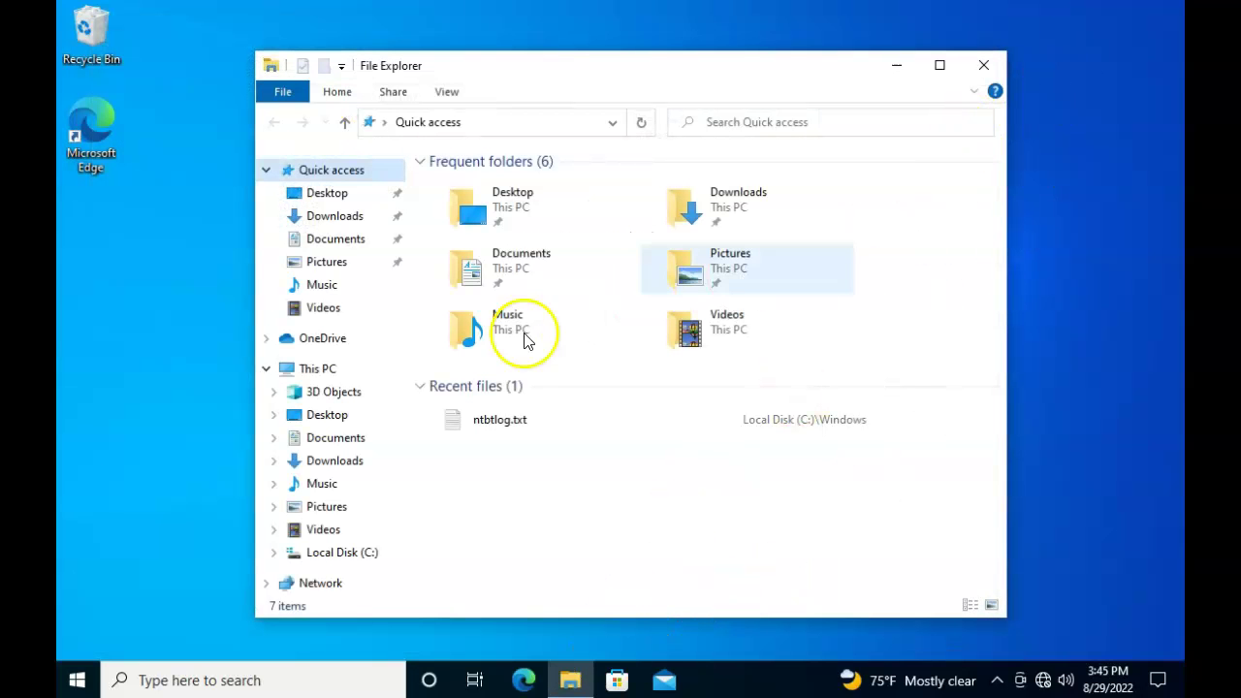
Browse C:\Users and inspect the Public and the original user's profile folders
{"action": "left_click", "coordinate": [355, 552]}
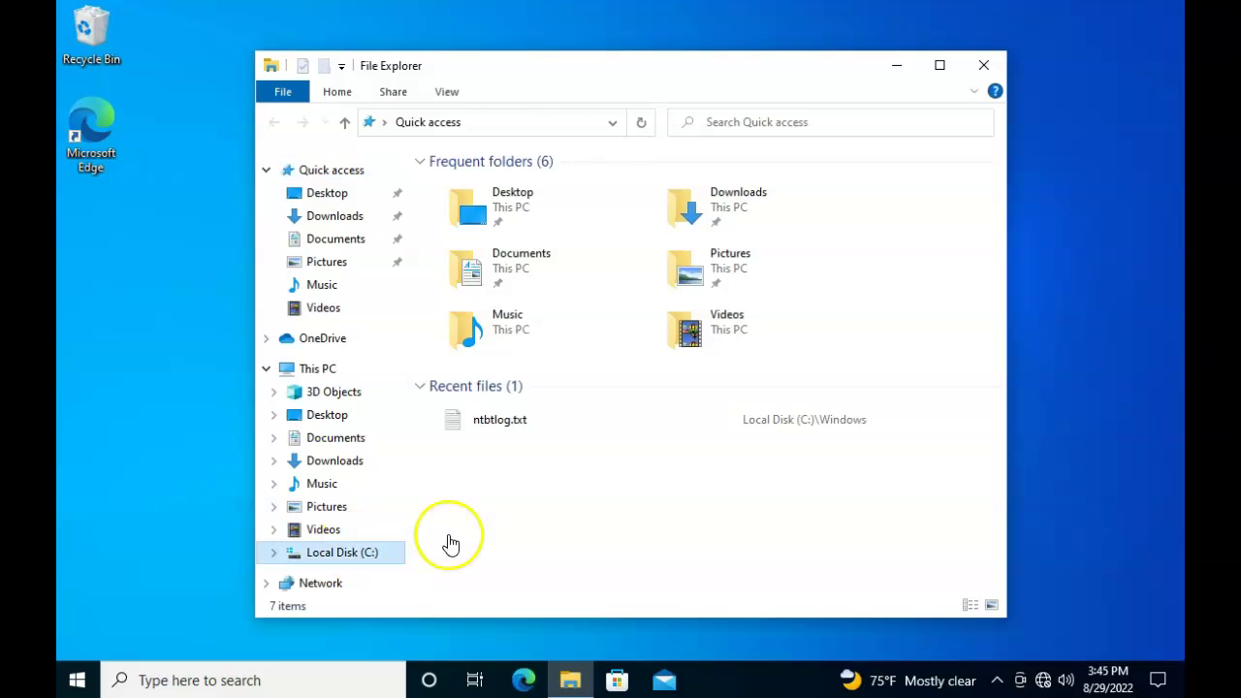
{"action": "double_click", "coordinate": [456, 248]}
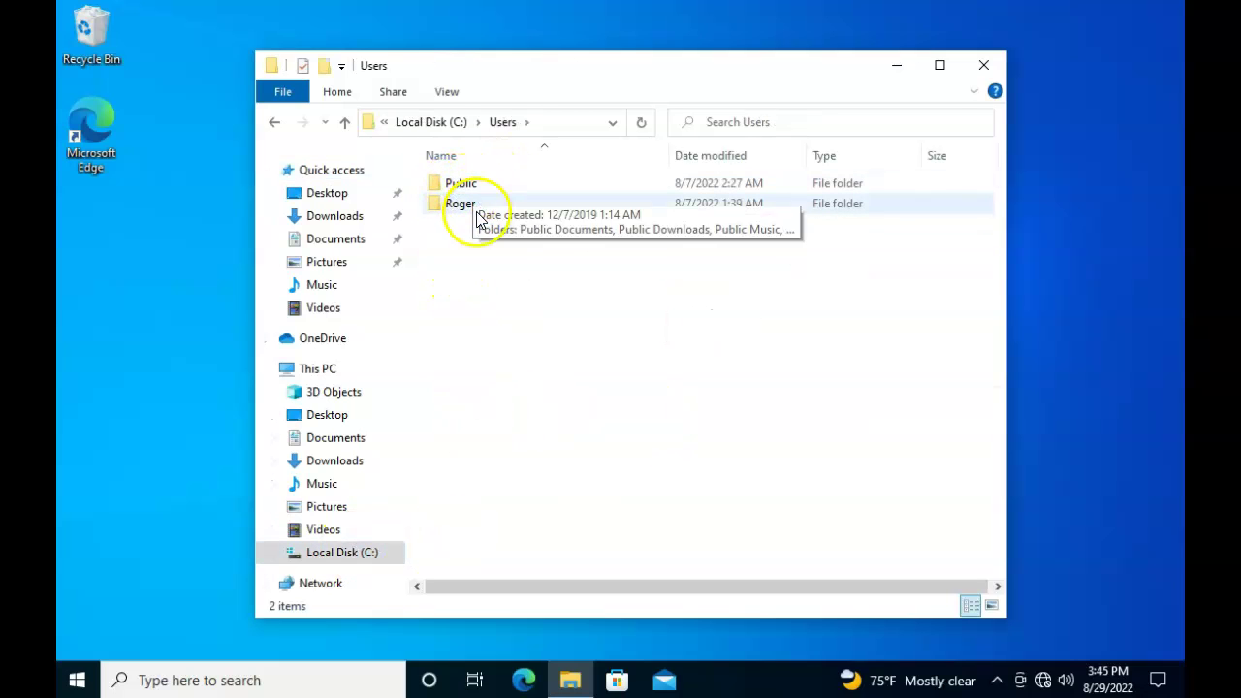
{"action": "double_click", "coordinate": [471, 185]}
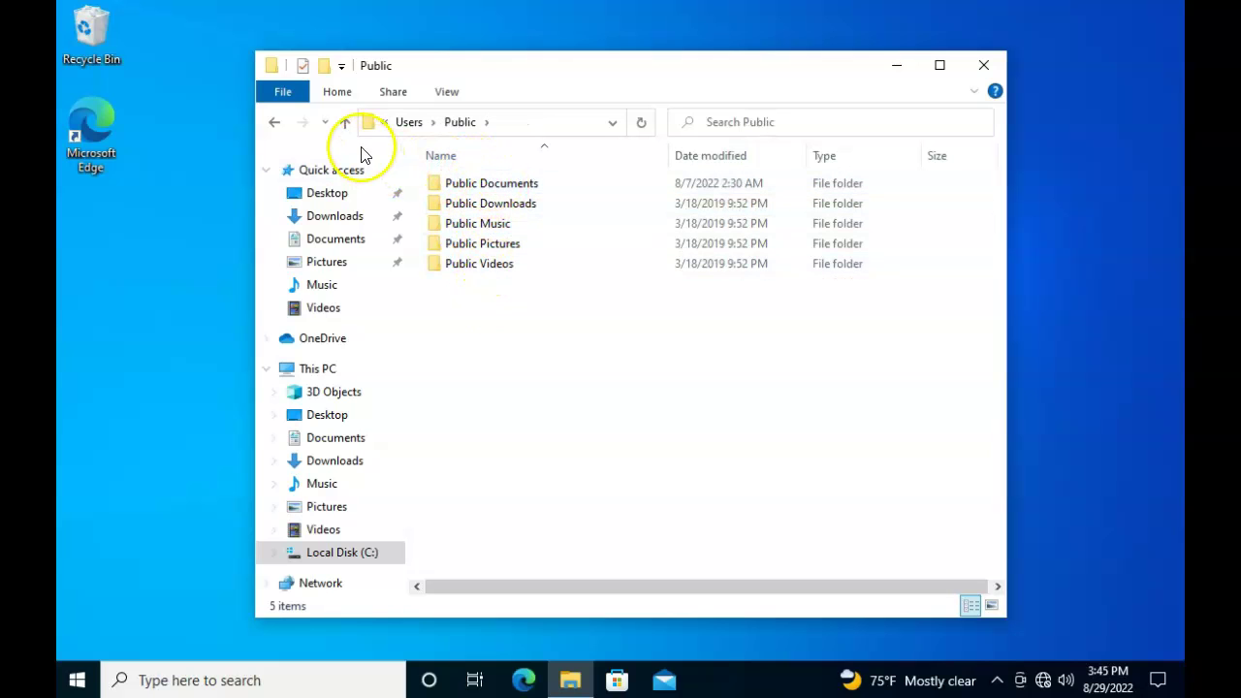
{"action": "left_click", "coordinate": [345, 122]}
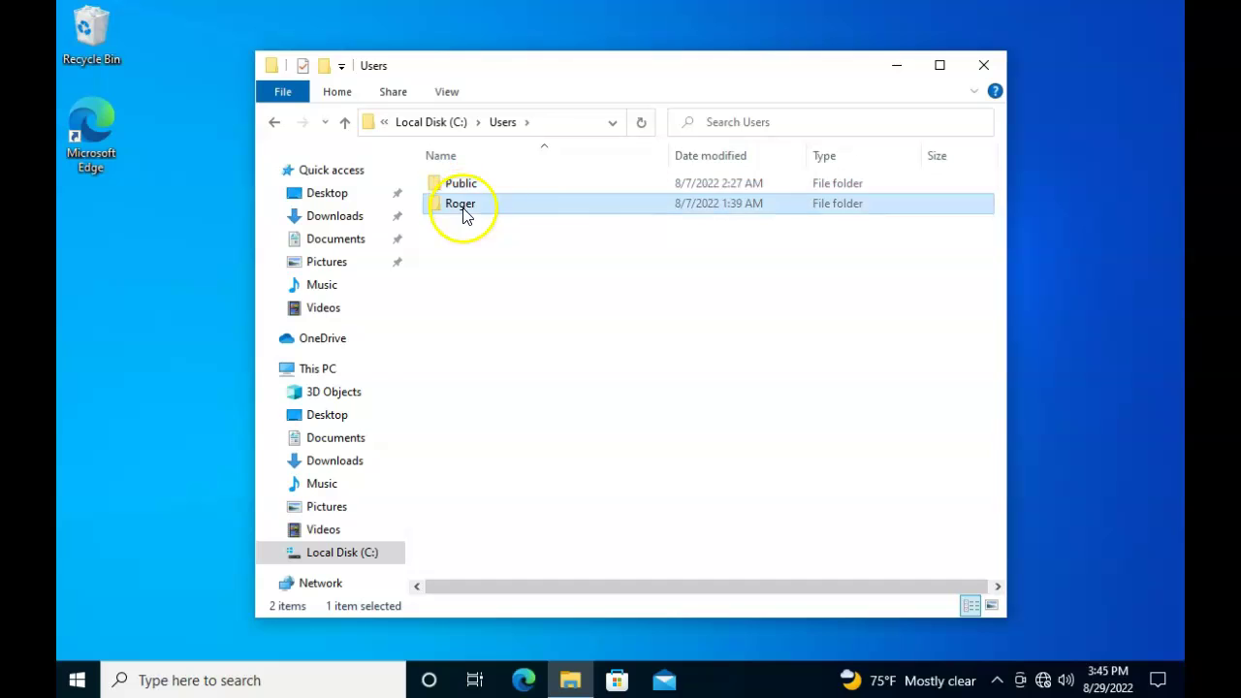
{"action": "double_click", "coordinate": [462, 208]}
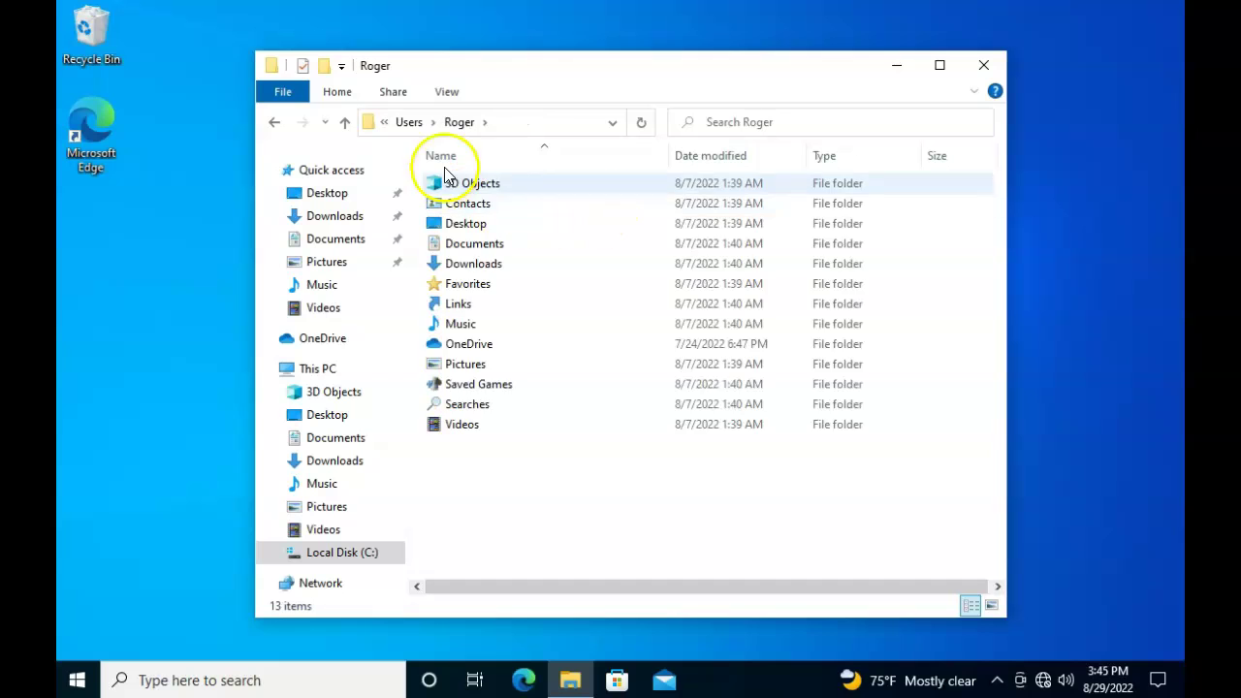
{"action": "left_click", "coordinate": [346, 123]}
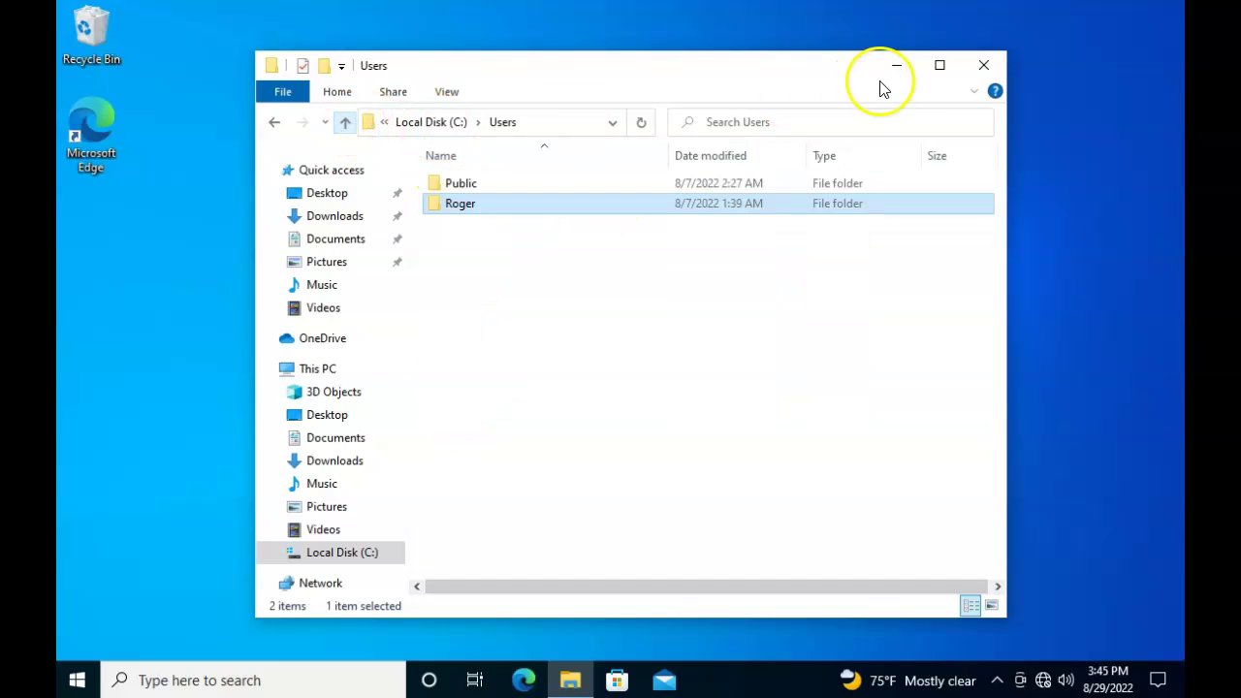
Close File Explorer, sign out via Insert Ctrl-Alt-Del, and lift the lock screen to sign-in
{"action": "left_click", "coordinate": [984, 67]}
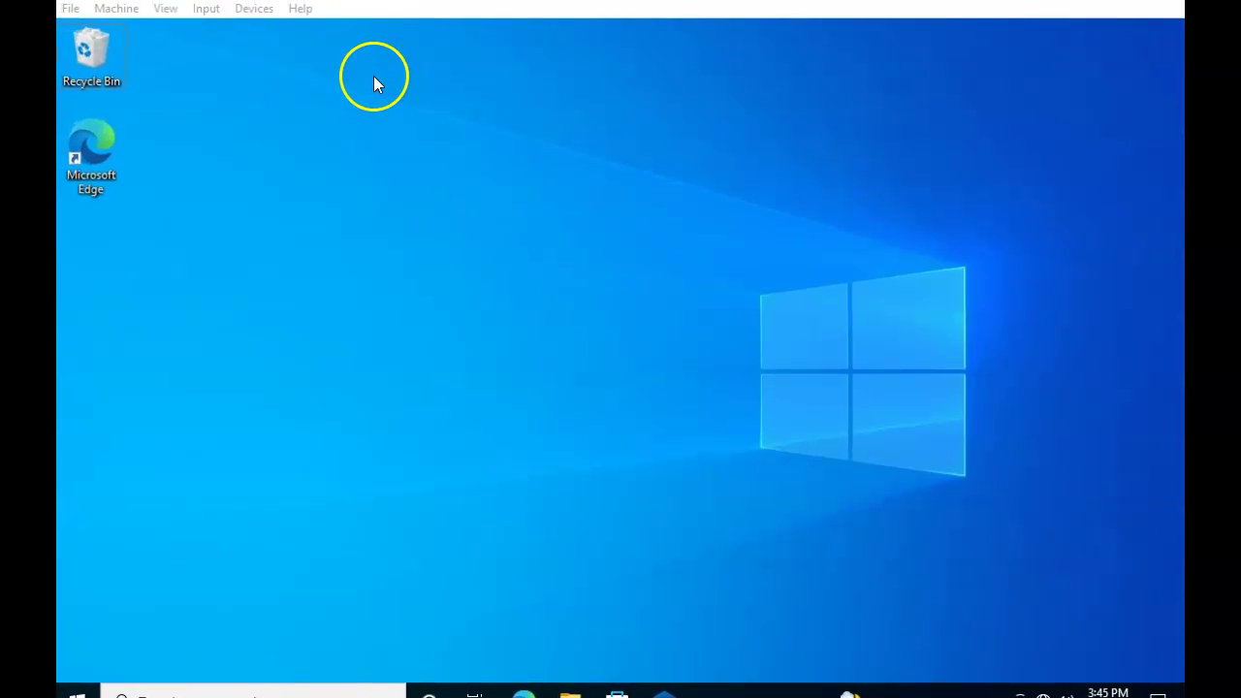
{"action": "left_click", "coordinate": [206, 10]}
{"action": "mouse_move", "coordinate": [225, 33]}
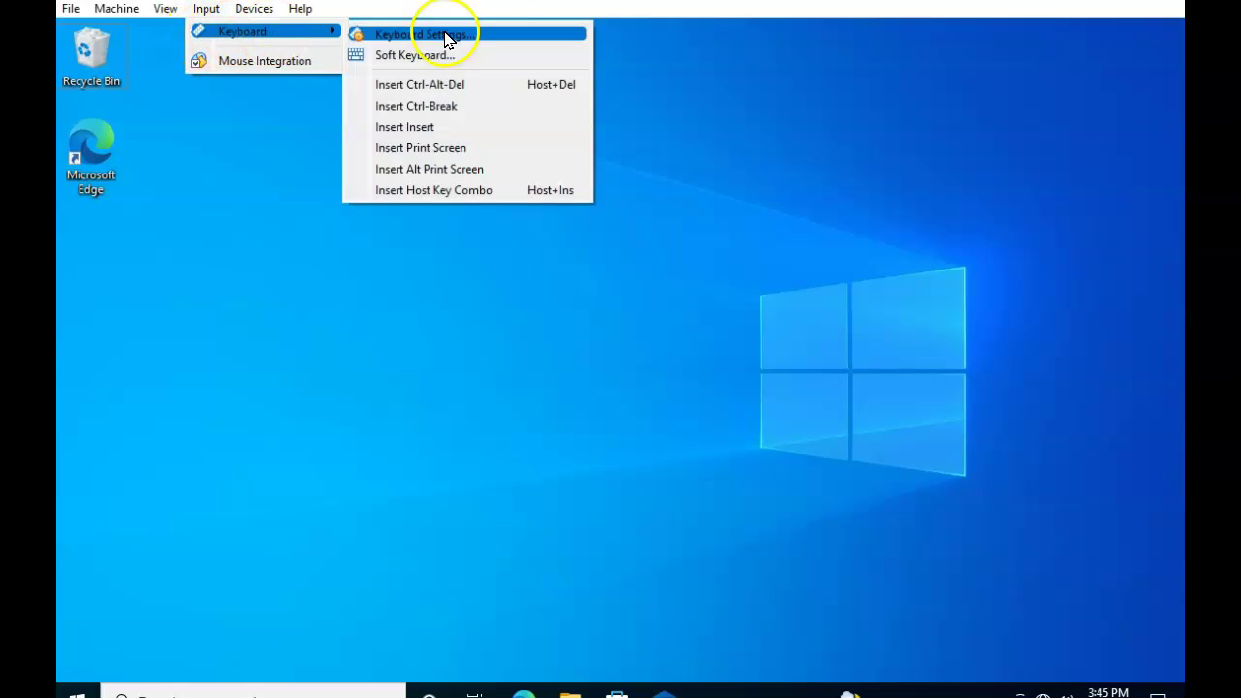
{"action": "left_click", "coordinate": [443, 87]}
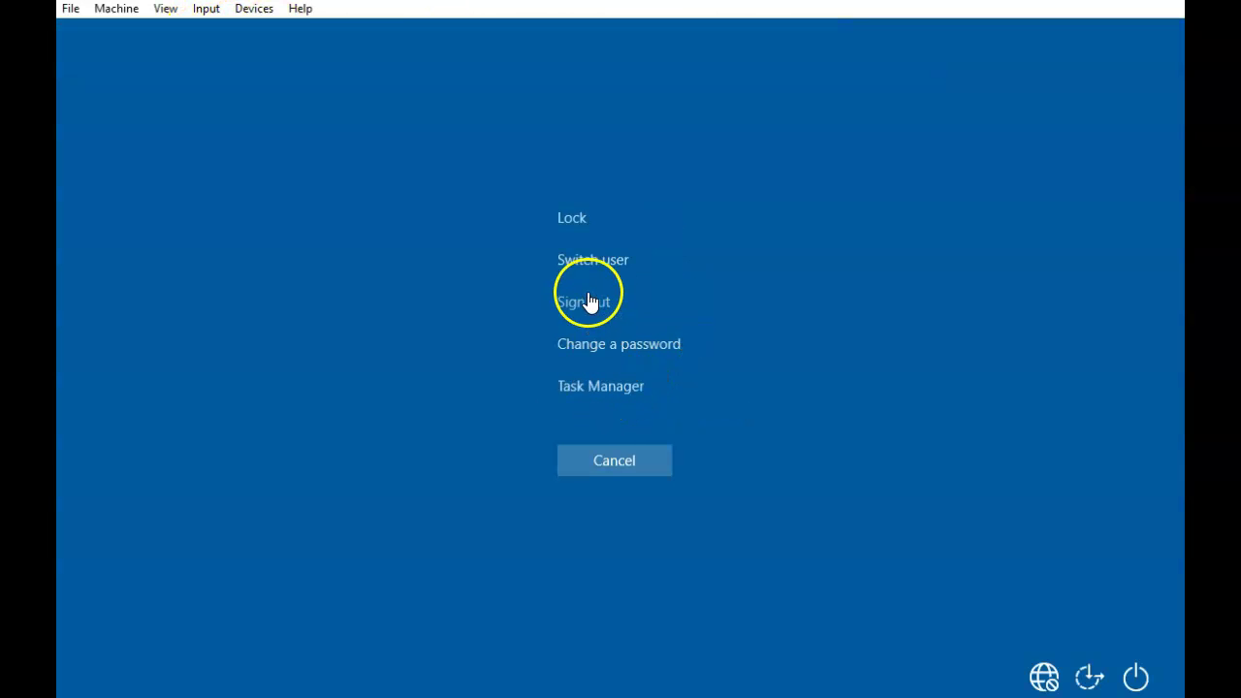
{"action": "left_click", "coordinate": [588, 306]}
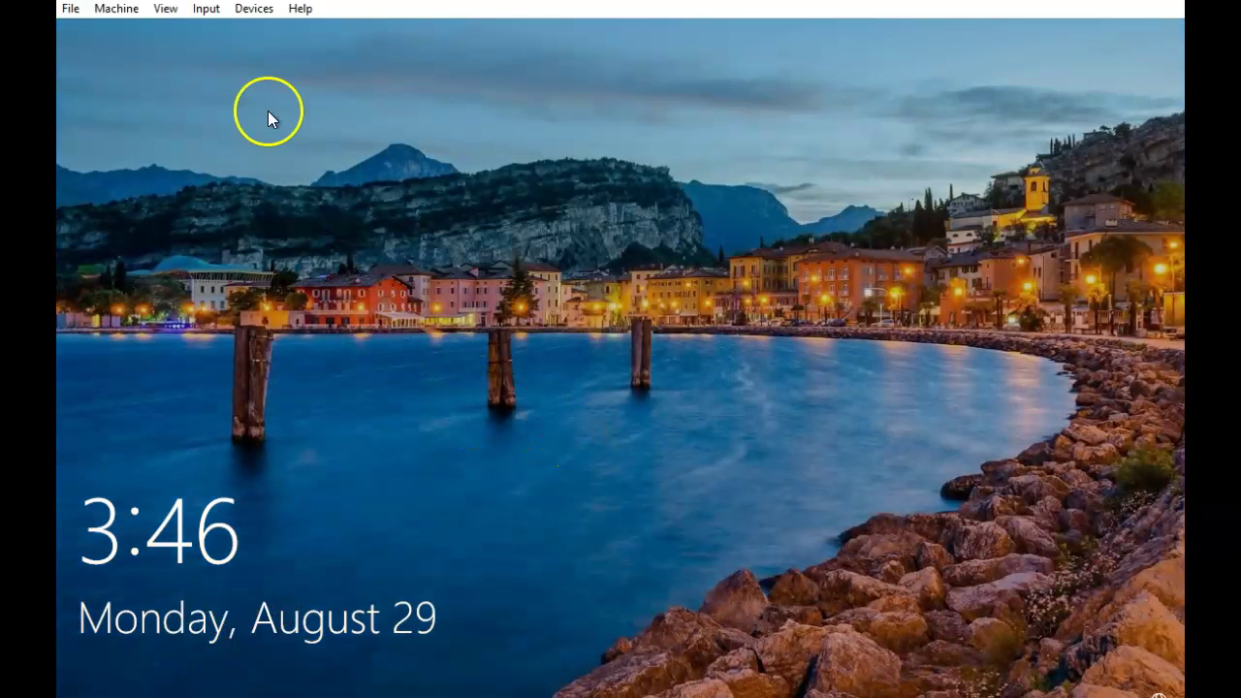
{"action": "left_click", "coordinate": [206, 9]}
{"action": "mouse_move", "coordinate": [251, 37]}
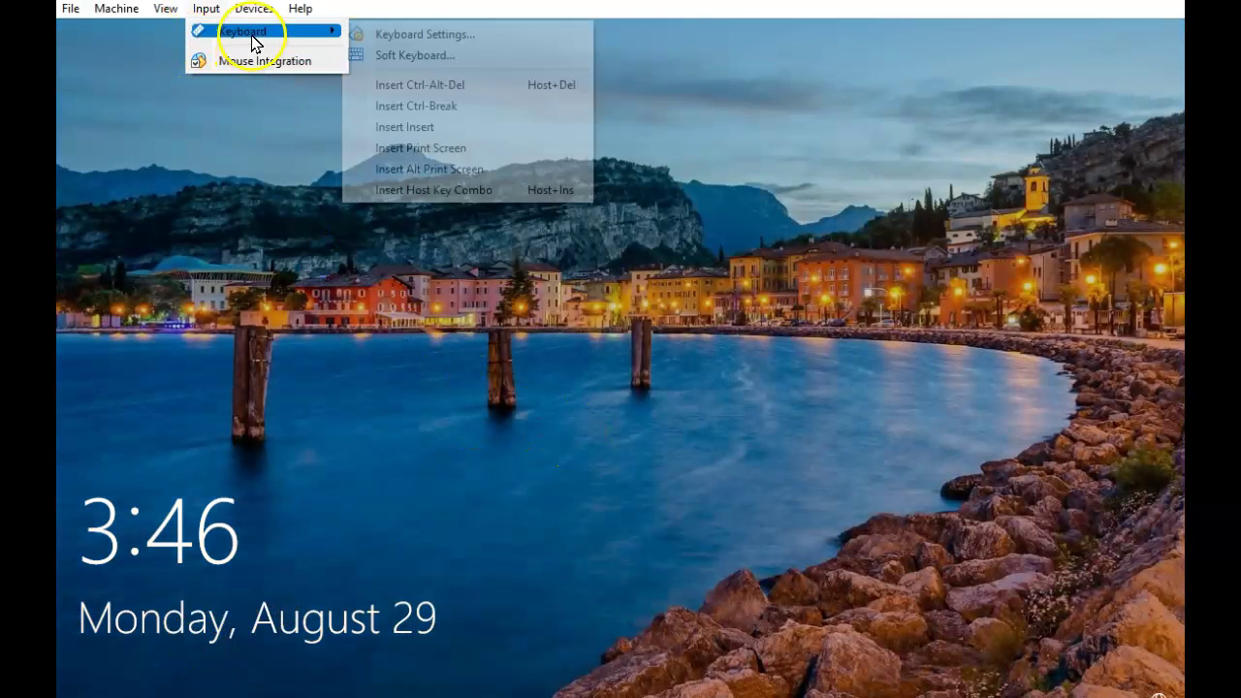
{"action": "left_click", "coordinate": [454, 87]}
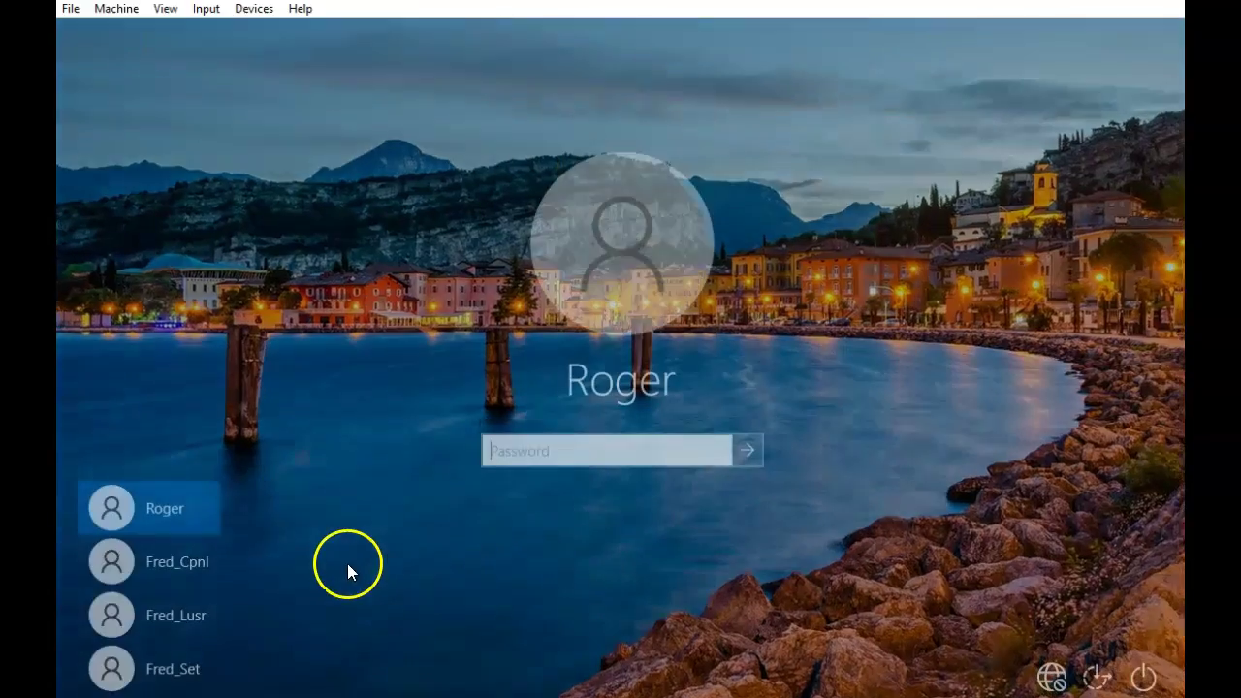
Sign in as Fred_Lusr, switch all four privacy options off and accept
{"action": "left_click", "coordinate": [205, 616]}
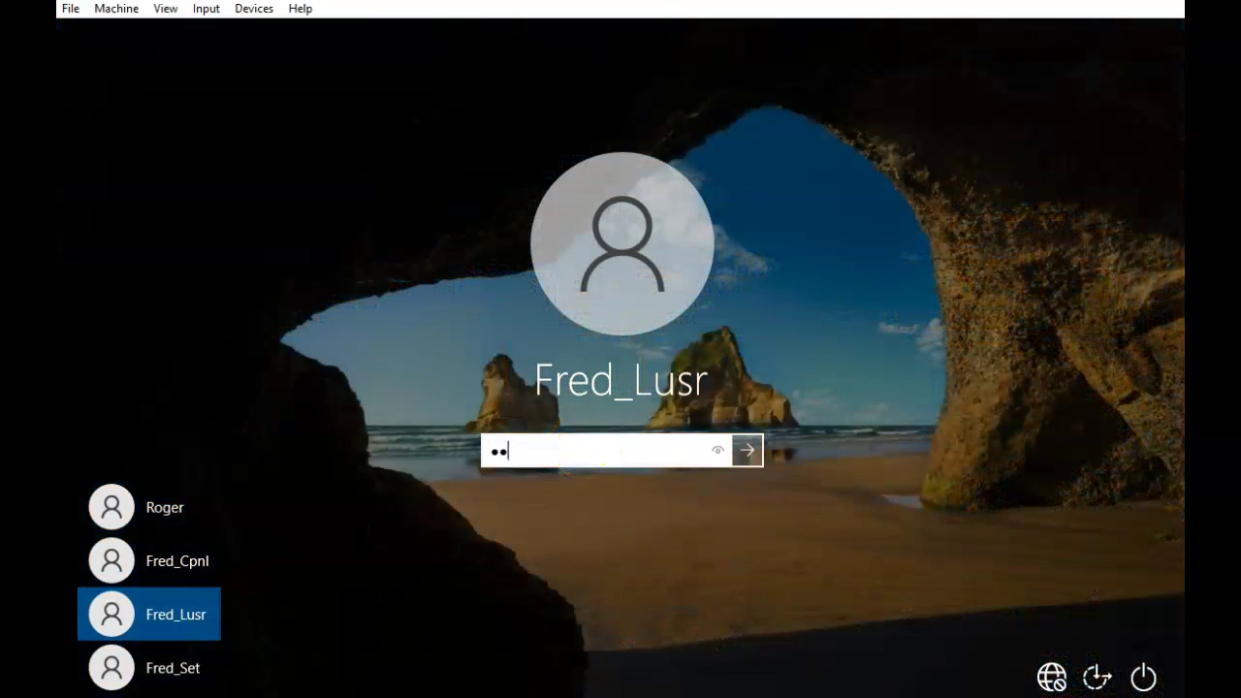
{"action": "left_click", "coordinate": [740, 456]}
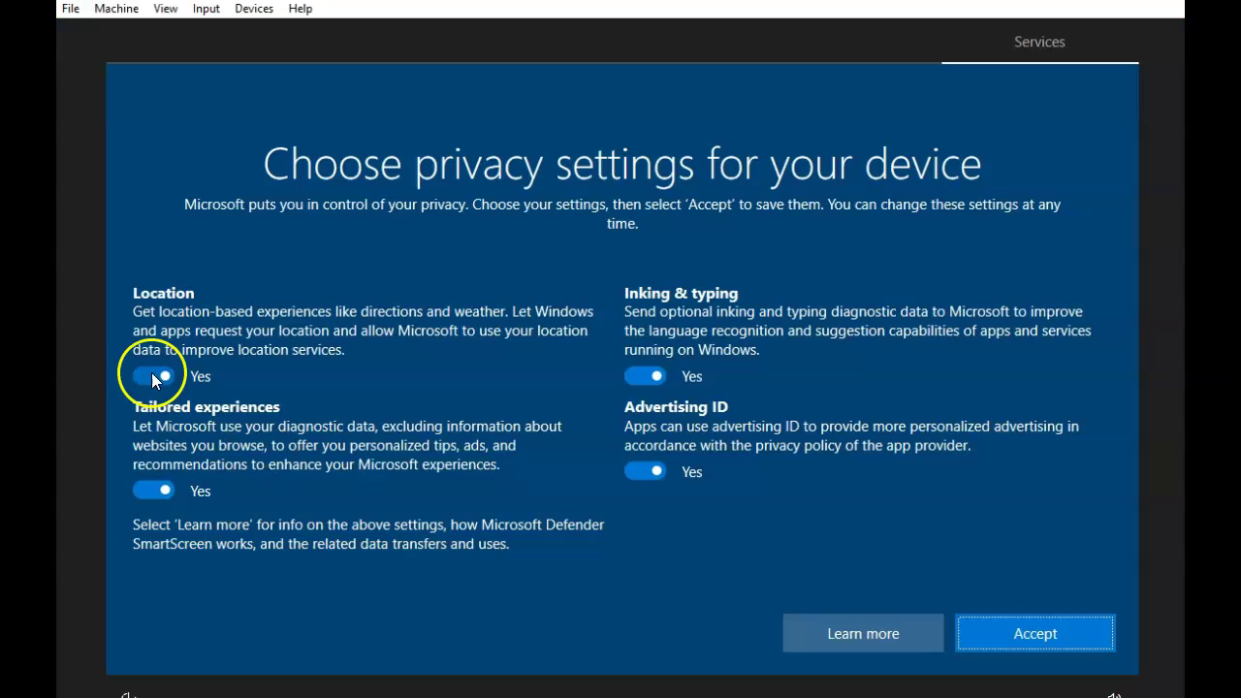
{"action": "left_click", "coordinate": [153, 372]}
{"action": "left_click", "coordinate": [152, 491]}
{"action": "left_click", "coordinate": [649, 368]}
{"action": "left_click", "coordinate": [649, 460]}
{"action": "left_click", "coordinate": [1061, 631]}
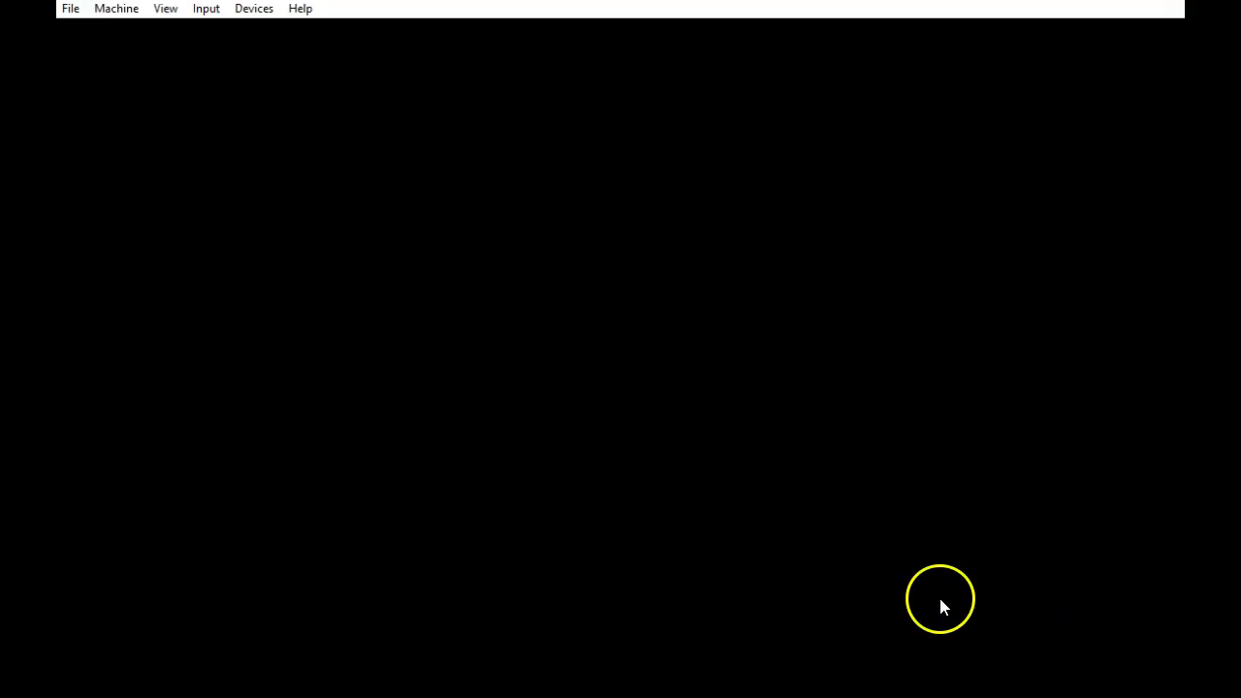
Sign Fred_Lusr out through the VM's Insert Ctrl-Alt-Del command
{"action": "left_click", "coordinate": [205, 11]}
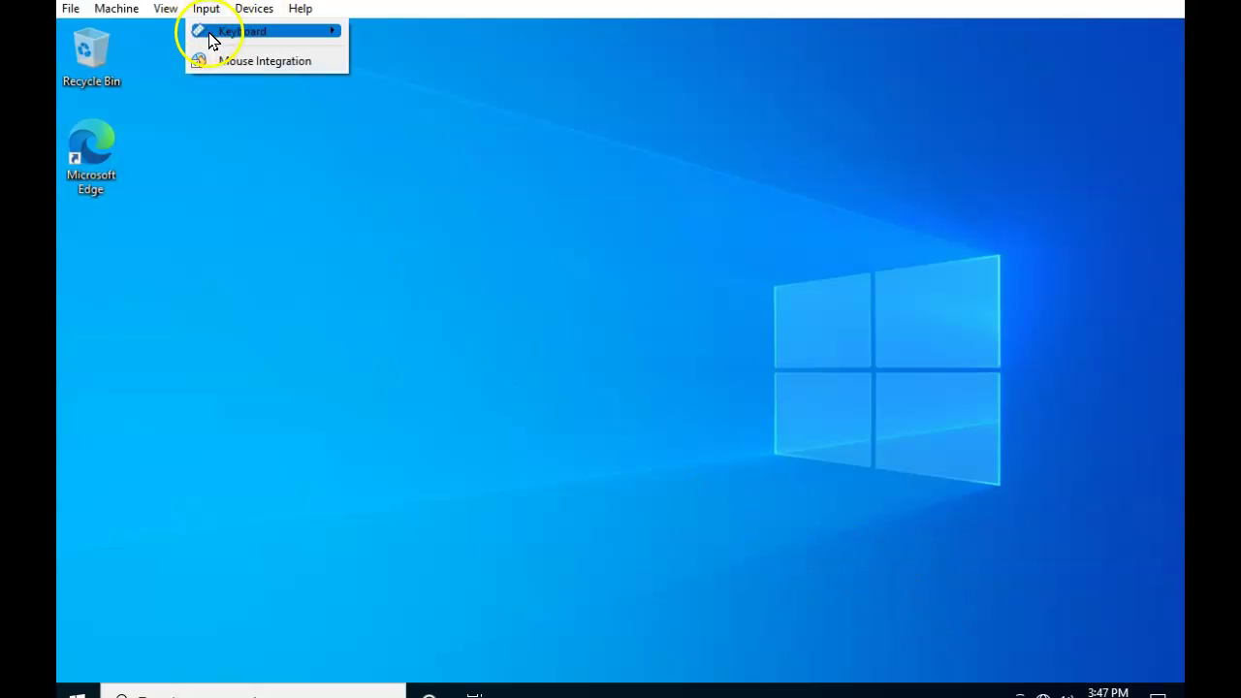
{"action": "mouse_move", "coordinate": [214, 37]}
{"action": "left_click", "coordinate": [470, 87]}
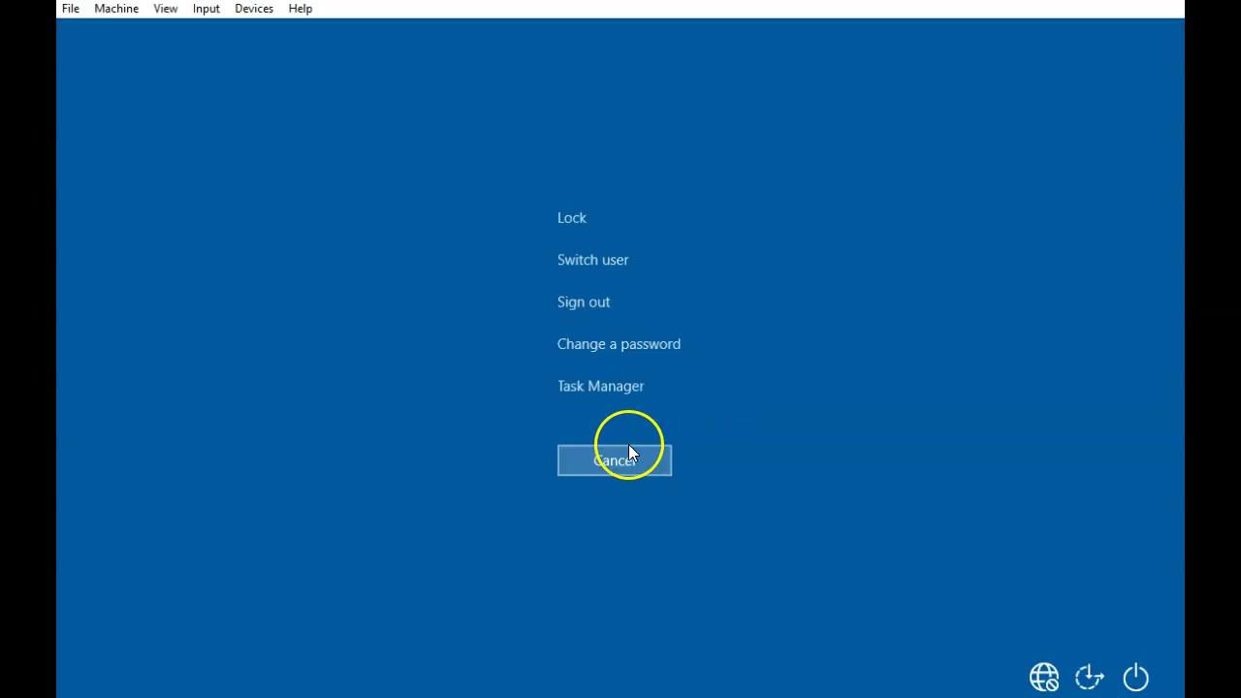
{"action": "left_click", "coordinate": [587, 300]}
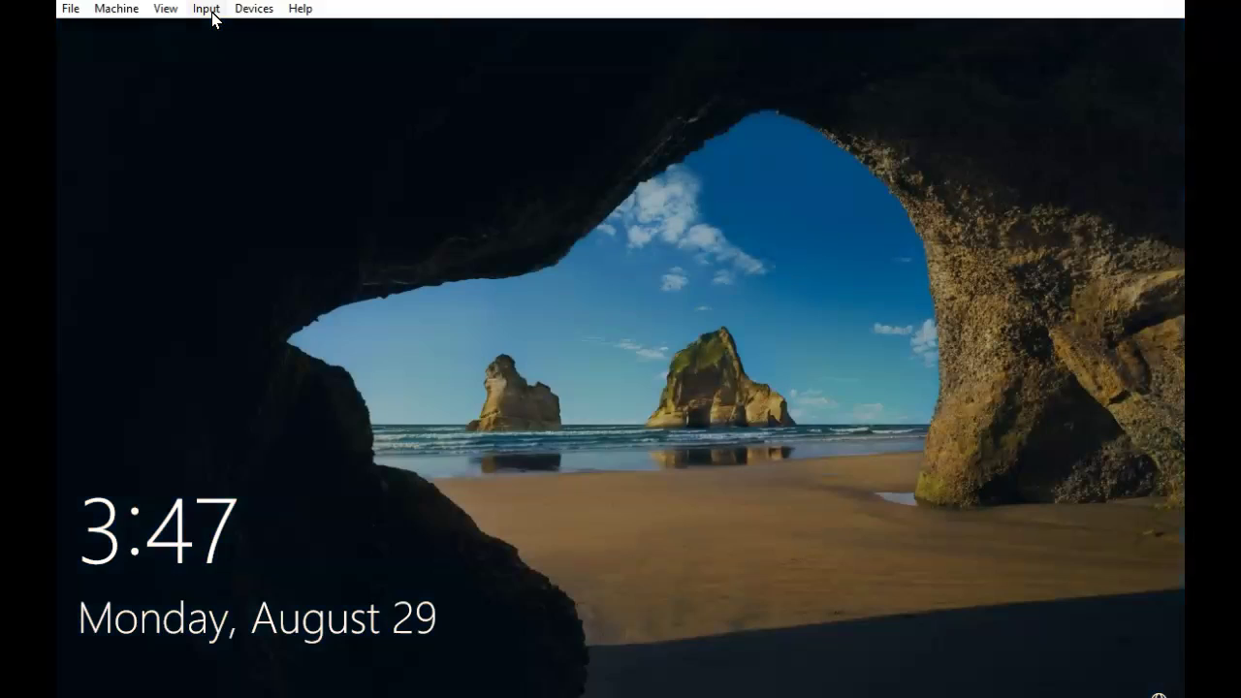
Sign in as Fred_Set, turn off all four privacy options and accept
{"action": "left_click", "coordinate": [208, 12]}
{"action": "mouse_move", "coordinate": [233, 31]}
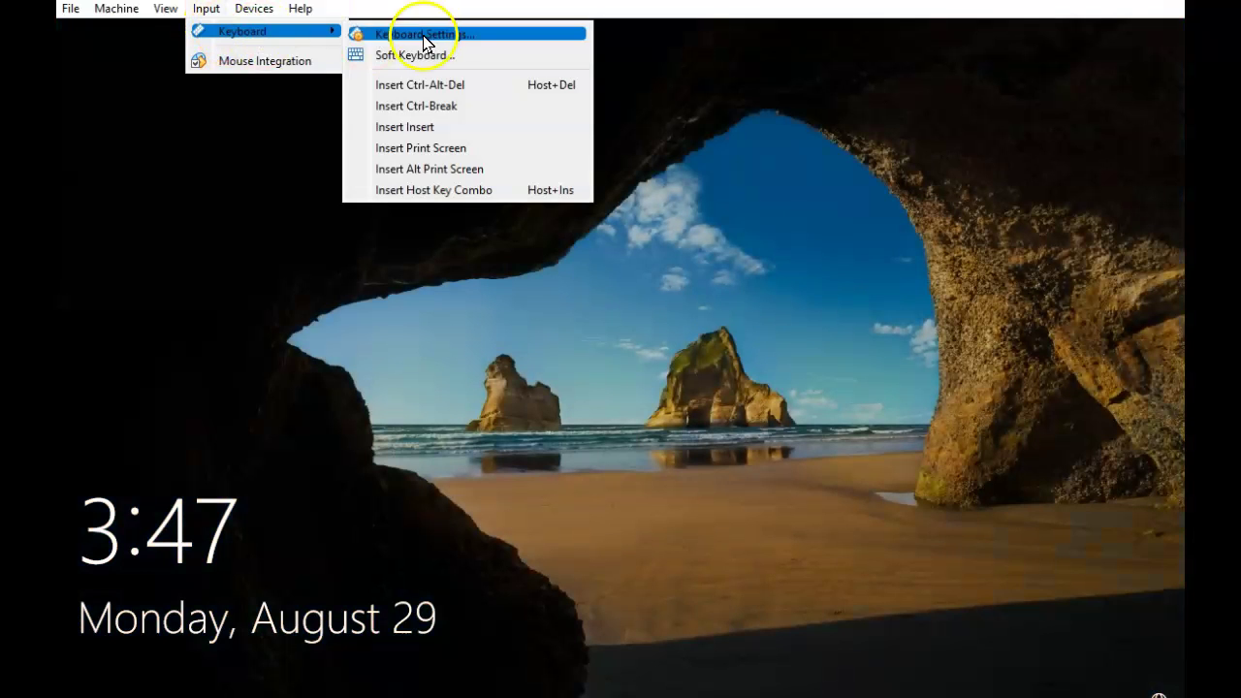
{"action": "left_click", "coordinate": [443, 84]}
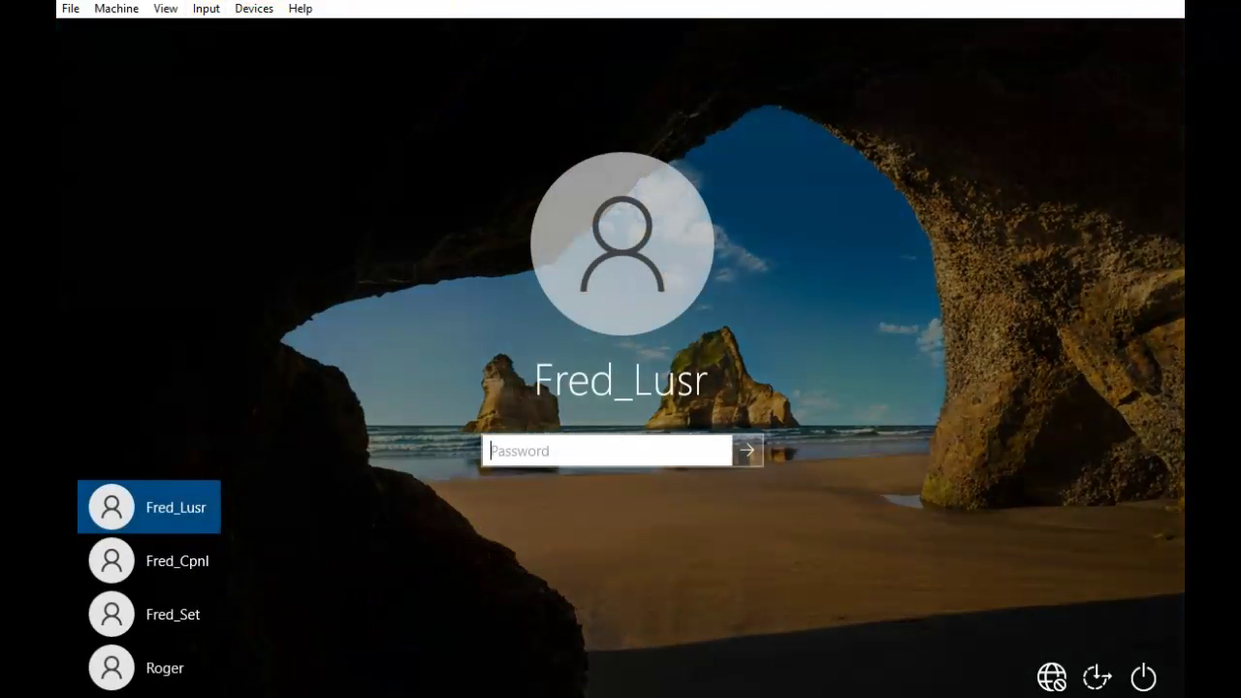
{"action": "left_click", "coordinate": [194, 615]}
{"action": "type", "text": "•••••"}
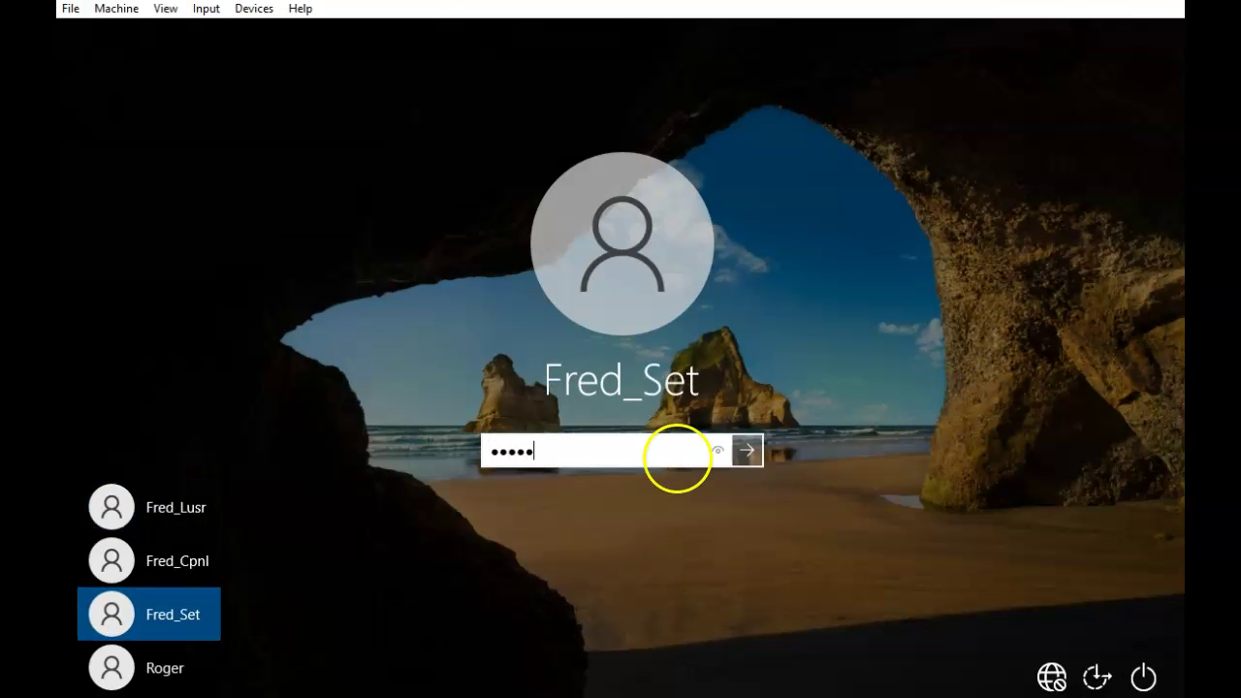
{"action": "key", "text": "Return"}
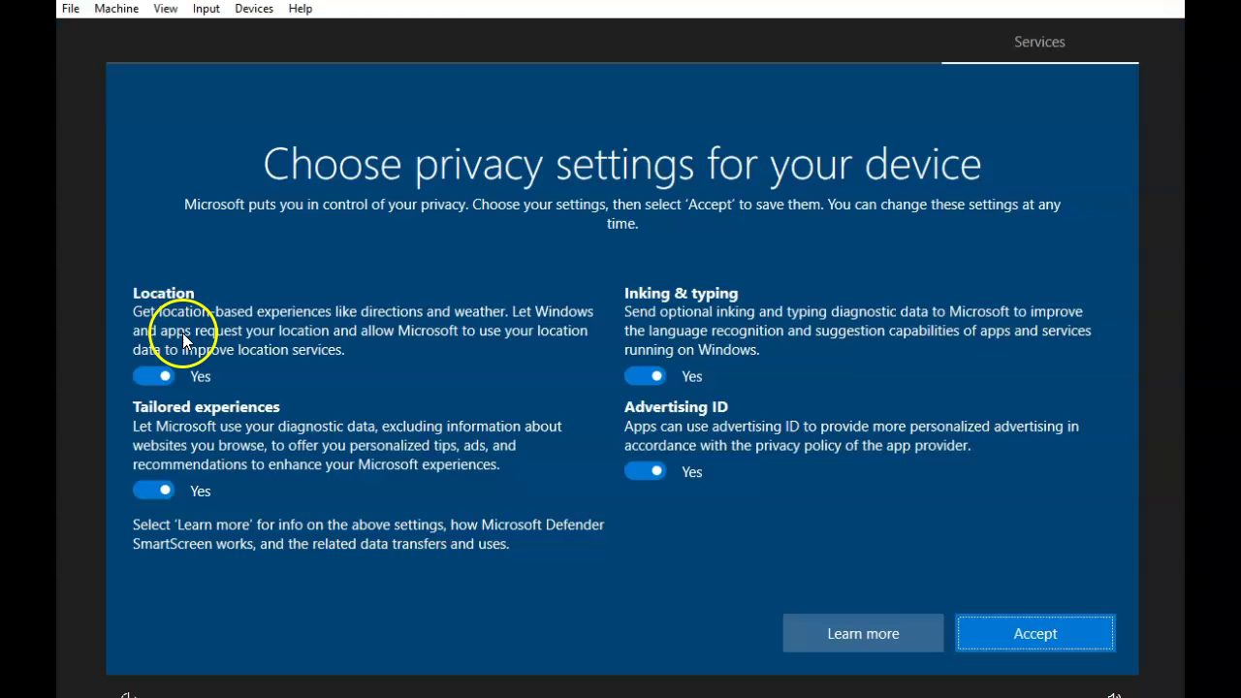
{"action": "left_click", "coordinate": [145, 377]}
{"action": "left_click", "coordinate": [153, 491]}
{"action": "left_click", "coordinate": [645, 376]}
{"action": "left_click", "coordinate": [645, 472]}
{"action": "left_click", "coordinate": [1031, 634]}
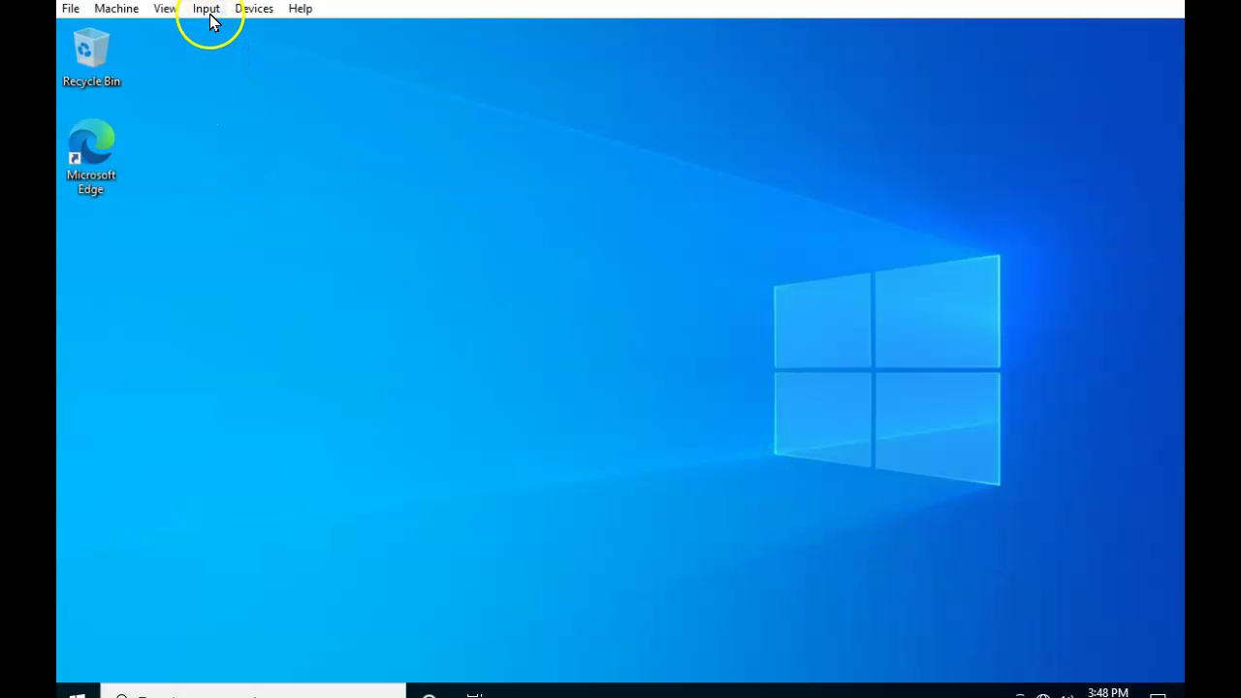
Sign Fred_Set out through the VM's Insert Ctrl-Alt-Del command
{"action": "left_click", "coordinate": [207, 18]}
{"action": "mouse_move", "coordinate": [315, 43]}
{"action": "left_click", "coordinate": [456, 85]}
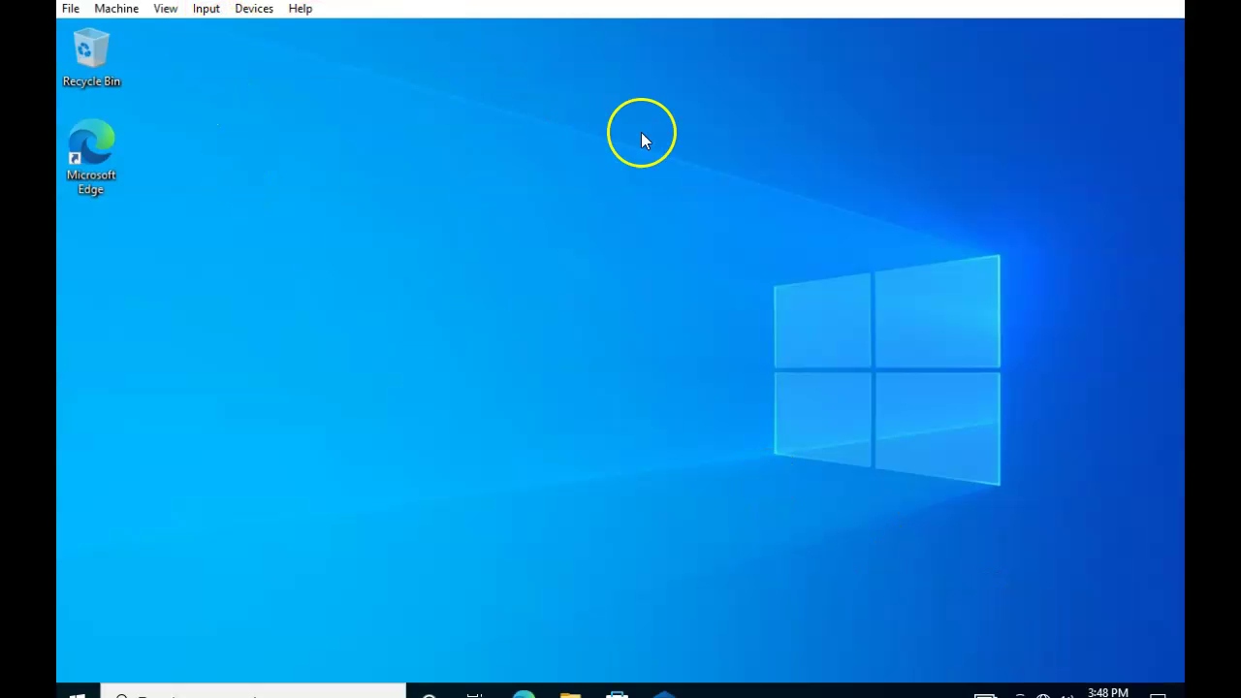
{"action": "left_click", "coordinate": [608, 303]}
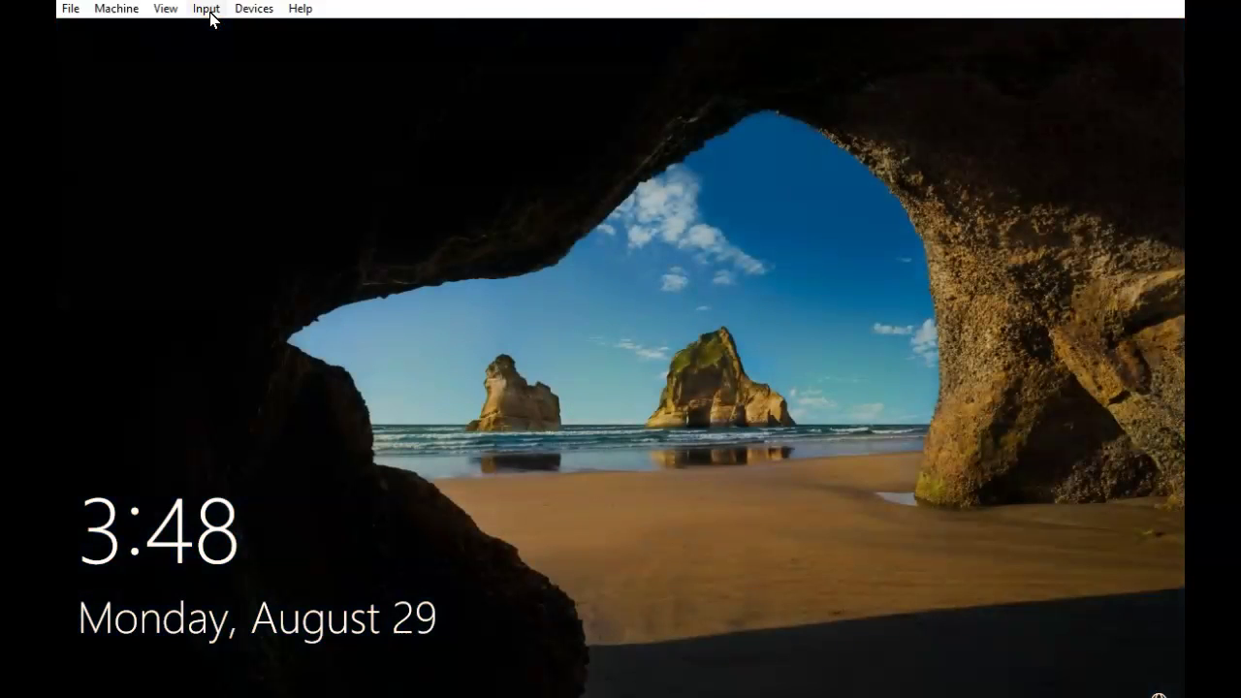
Sign in as Fred_Cpnl, turn off all four privacy options and accept
{"action": "left_click", "coordinate": [208, 12]}
{"action": "mouse_move", "coordinate": [338, 33]}
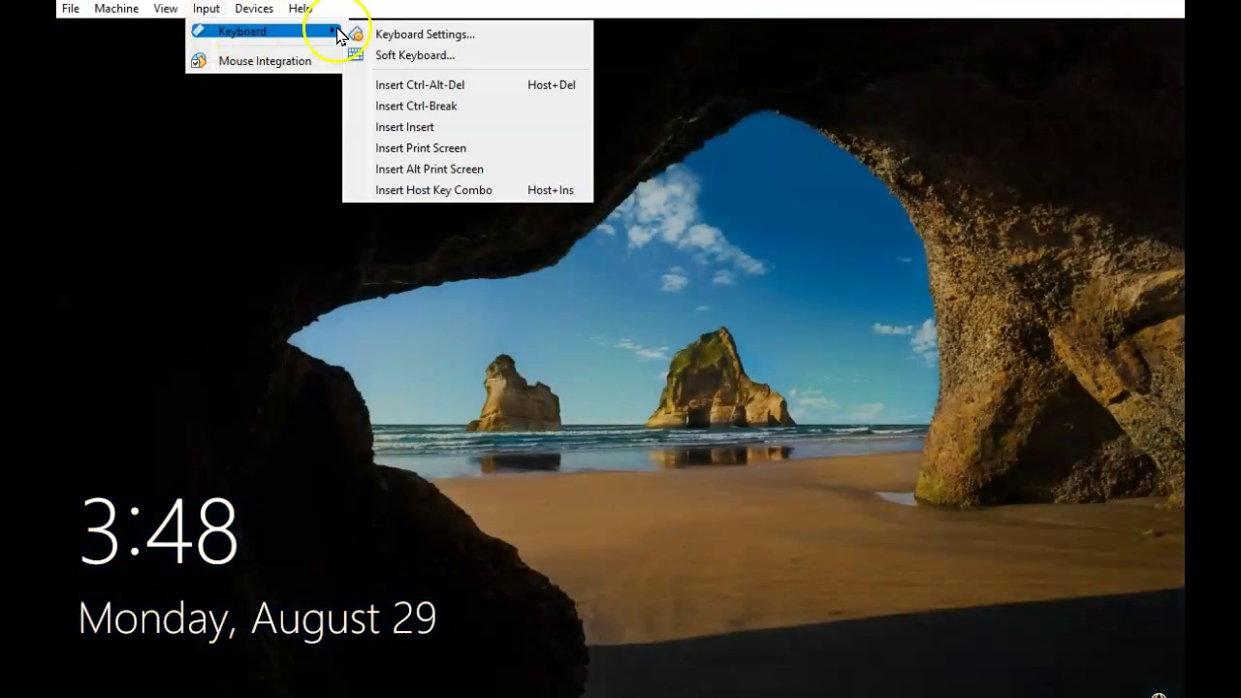
{"action": "left_click", "coordinate": [463, 84]}
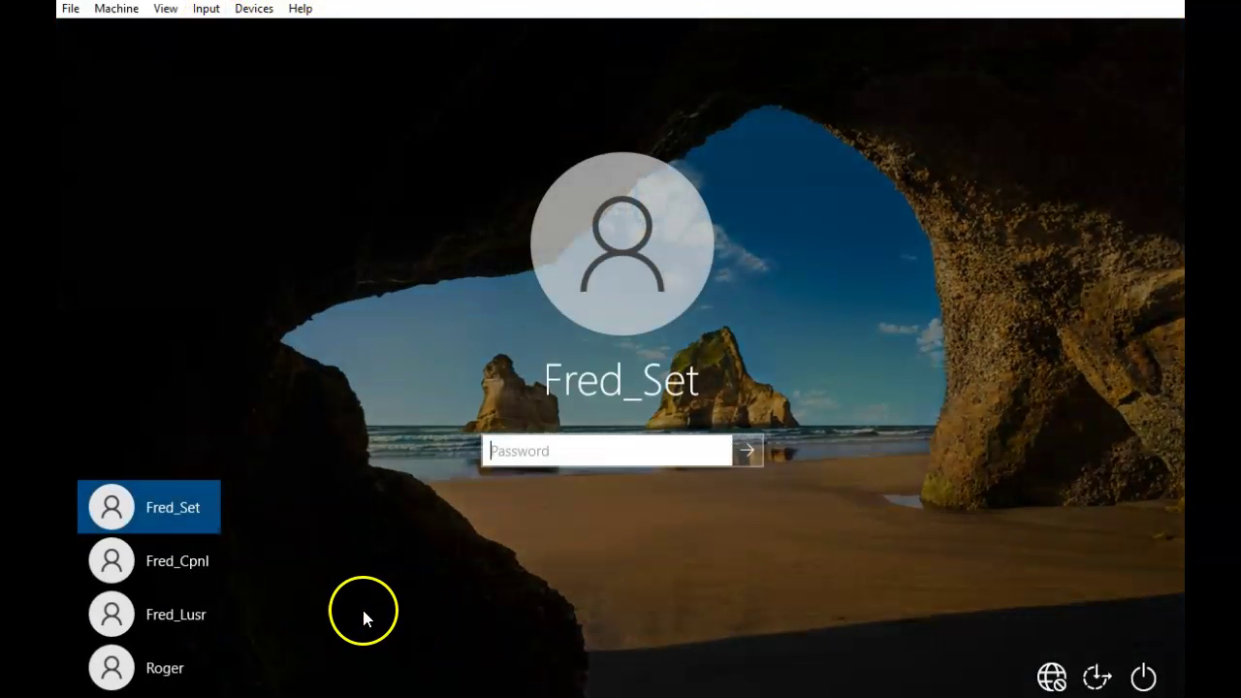
{"action": "left_click", "coordinate": [199, 562]}
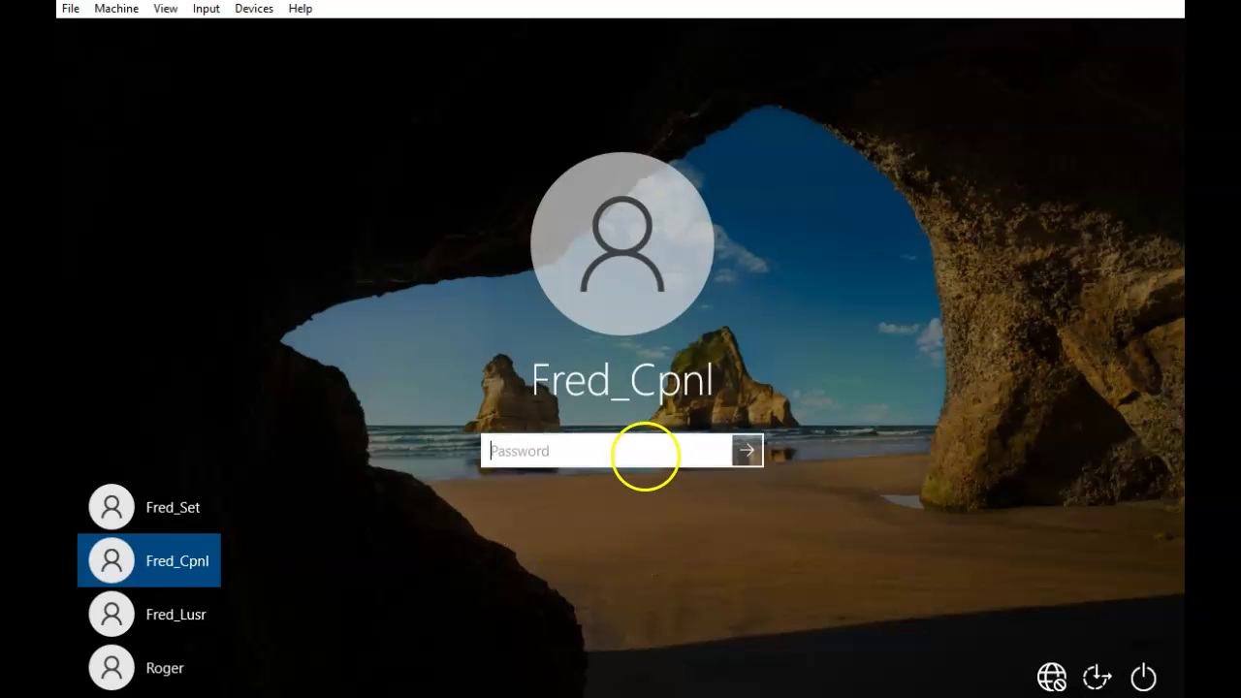
{"action": "key", "text": "Return"}
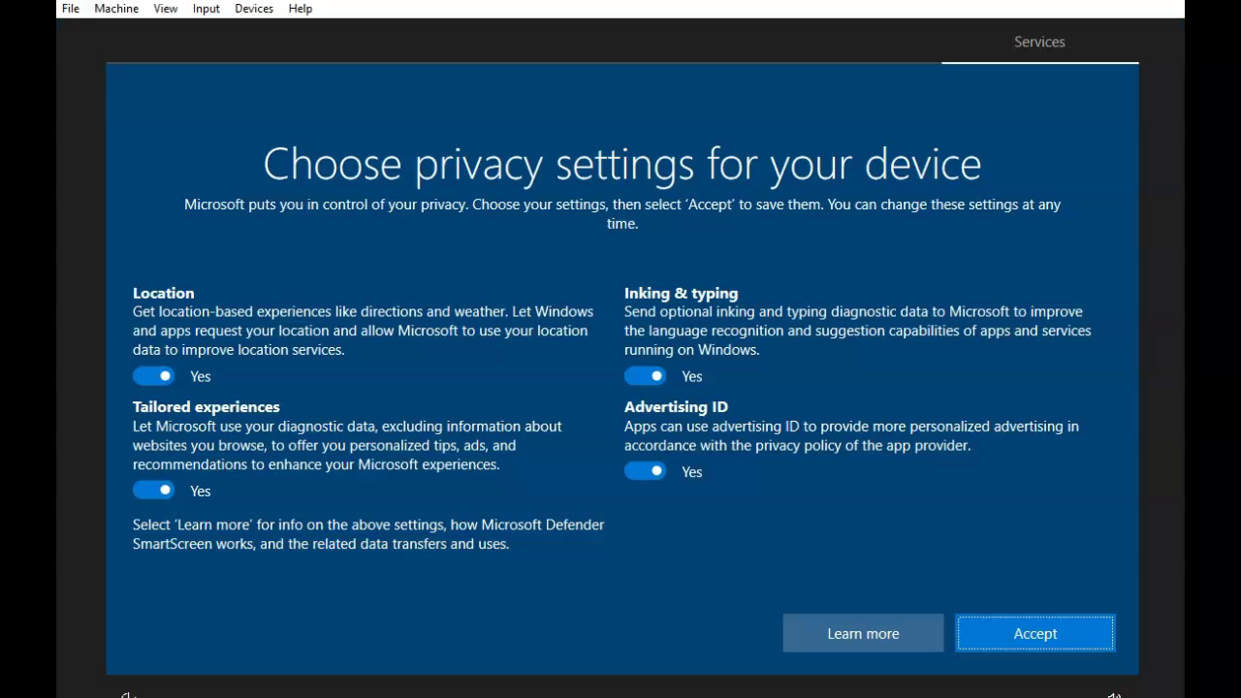
{"action": "left_click", "coordinate": [153, 357]}
{"action": "left_click", "coordinate": [157, 490]}
{"action": "left_click", "coordinate": [642, 383]}
{"action": "left_click", "coordinate": [645, 452]}
{"action": "left_click", "coordinate": [1034, 640]}
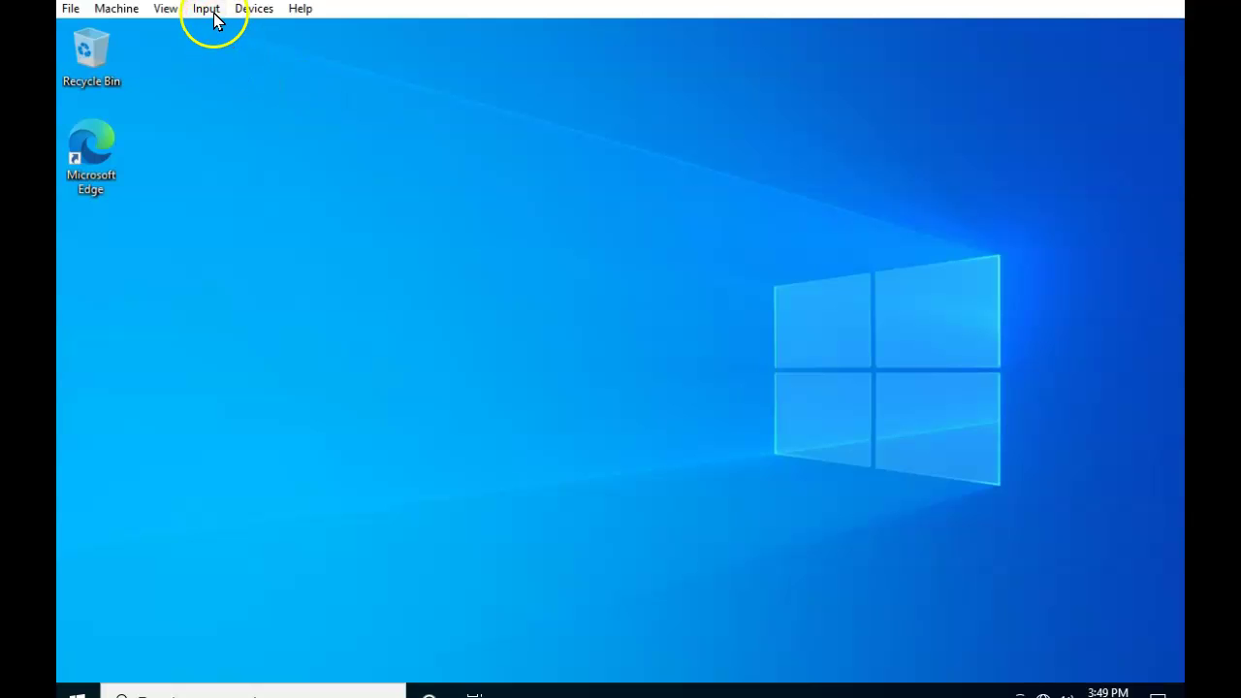
Sign Fred_Cpnl out through the VM's Insert Ctrl-Alt-Del command
{"action": "left_click", "coordinate": [215, 13]}
{"action": "mouse_move", "coordinate": [226, 35]}
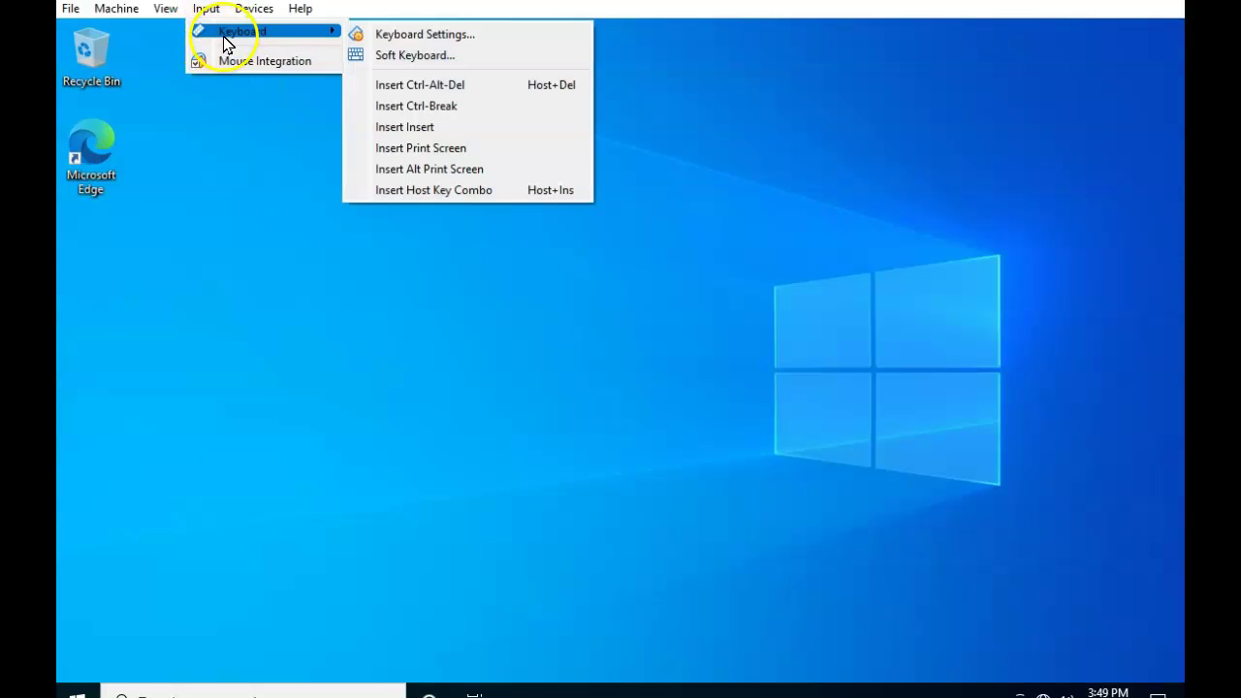
{"action": "left_click", "coordinate": [422, 87]}
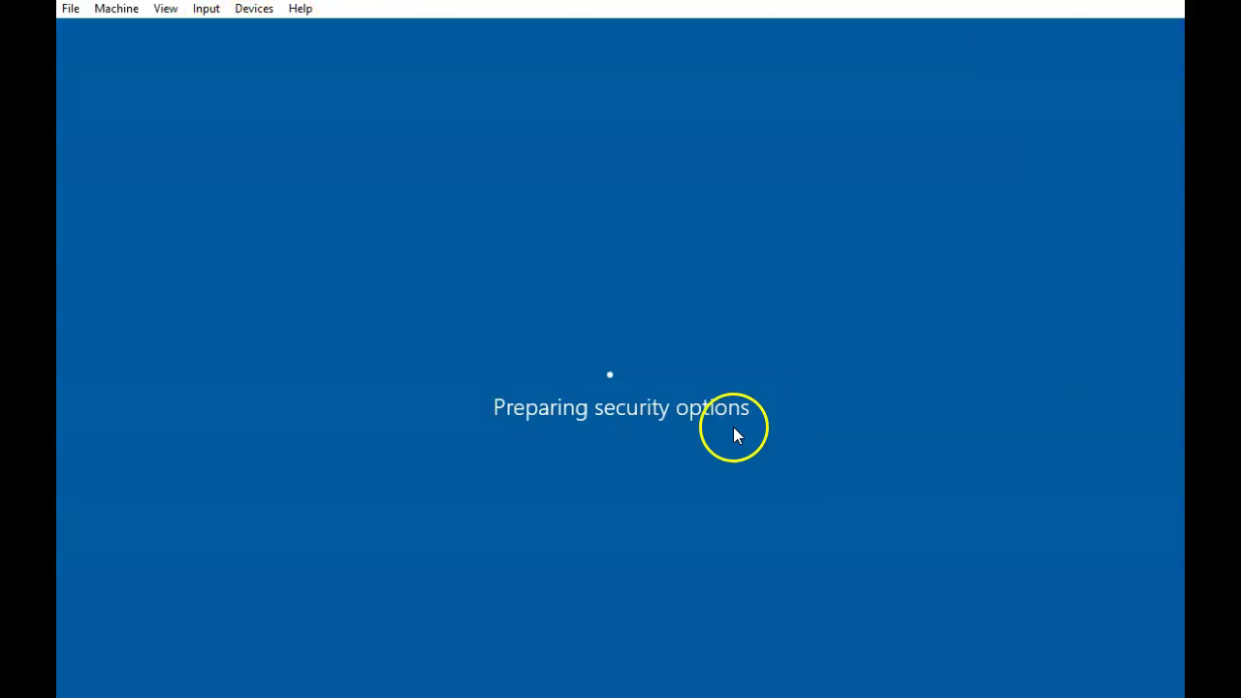
{"action": "left_click", "coordinate": [594, 303]}
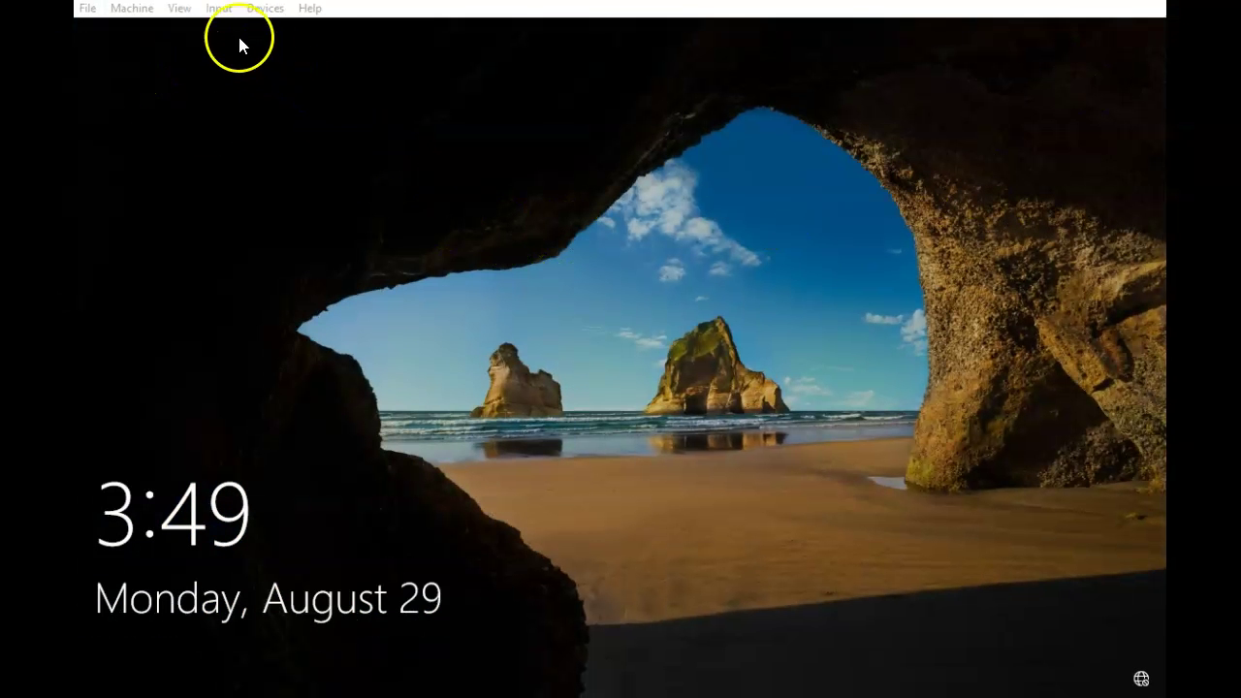
Send Ctrl-Alt-Del to the VM and sign in as the original user with their password
{"action": "left_click", "coordinate": [219, 9]}
{"action": "mouse_move", "coordinate": [247, 31]}
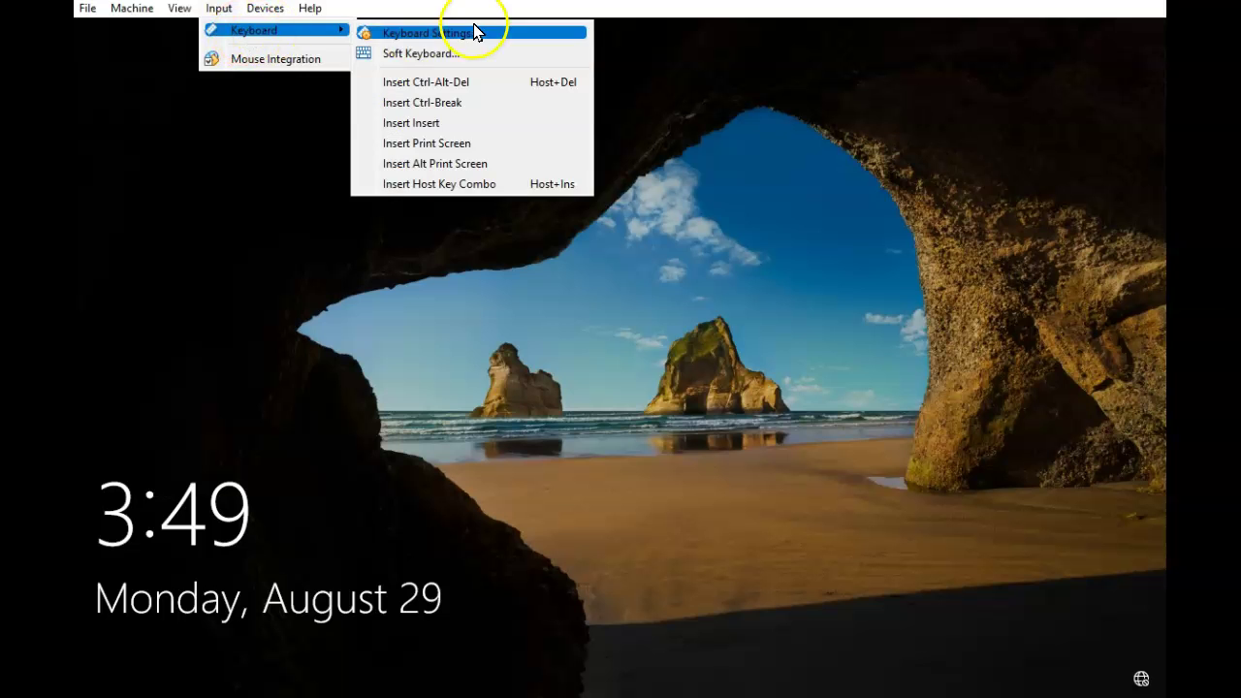
{"action": "left_click", "coordinate": [470, 84]}
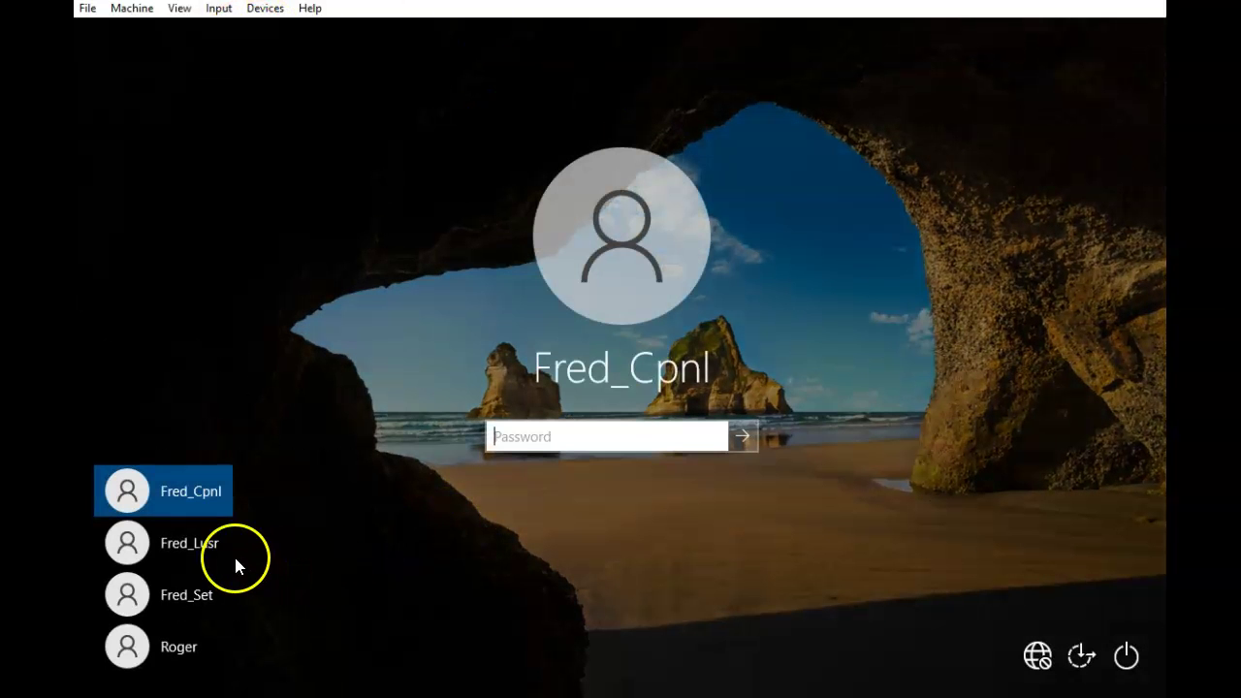
{"action": "left_click", "coordinate": [179, 646]}
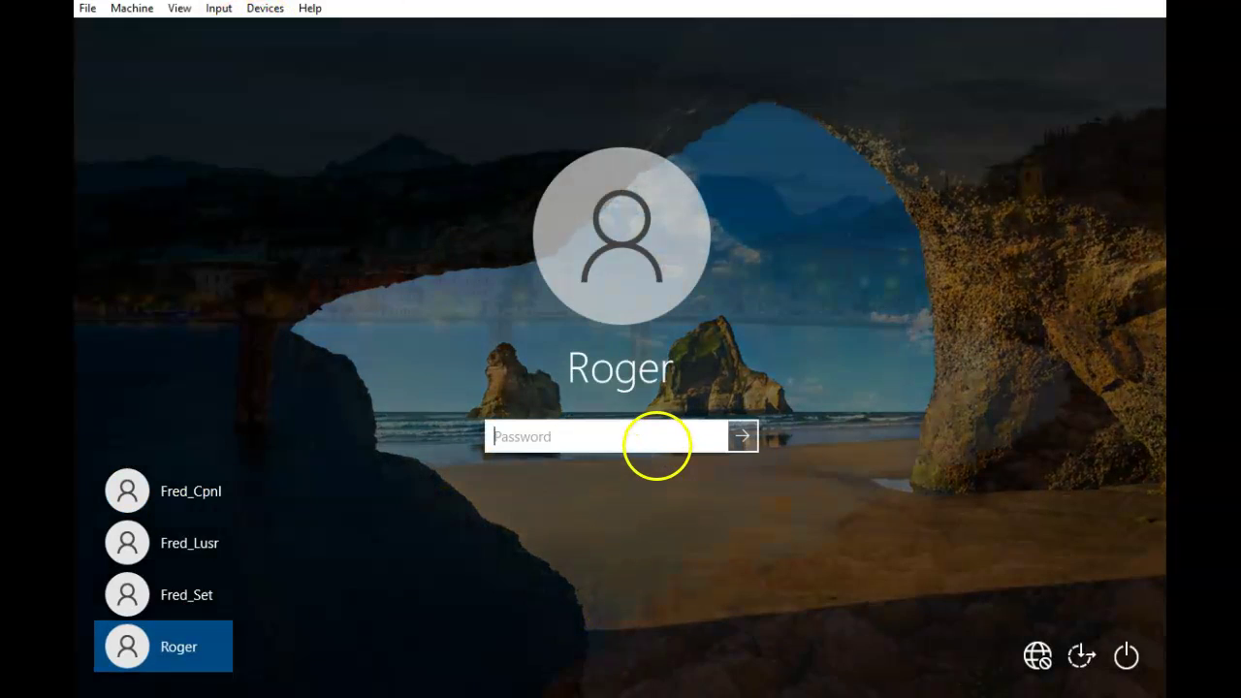
{"action": "type", "text": "p"}
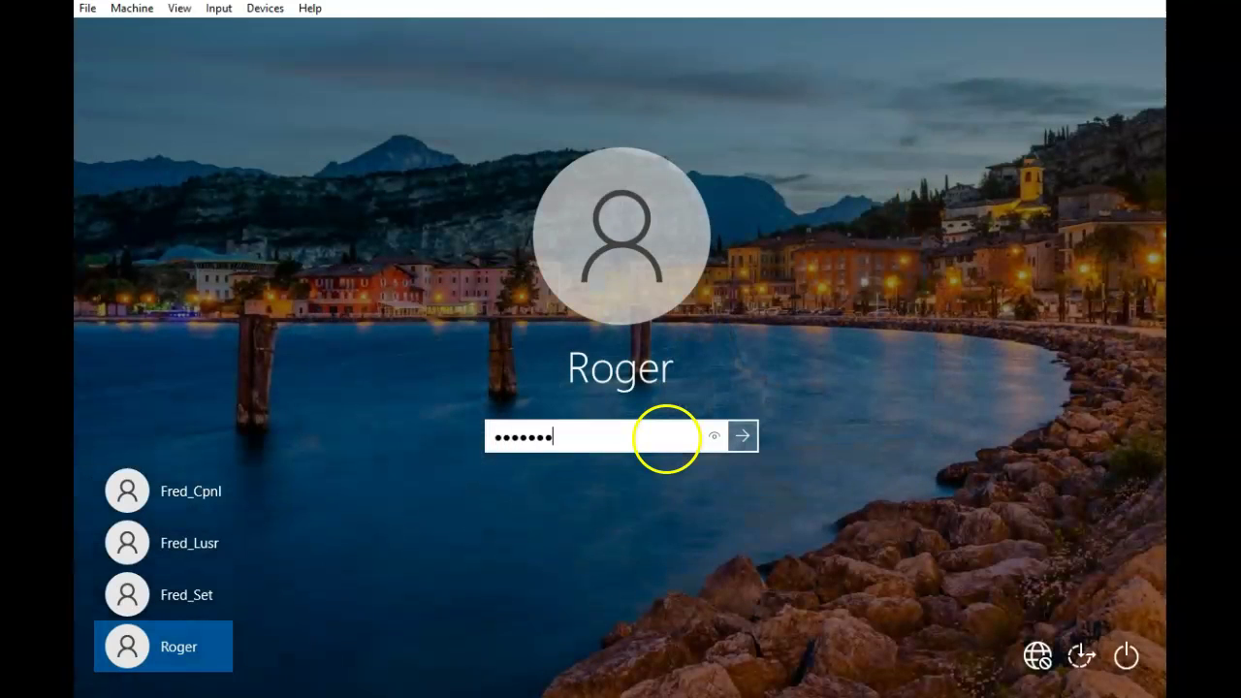
{"action": "key", "text": "Return"}
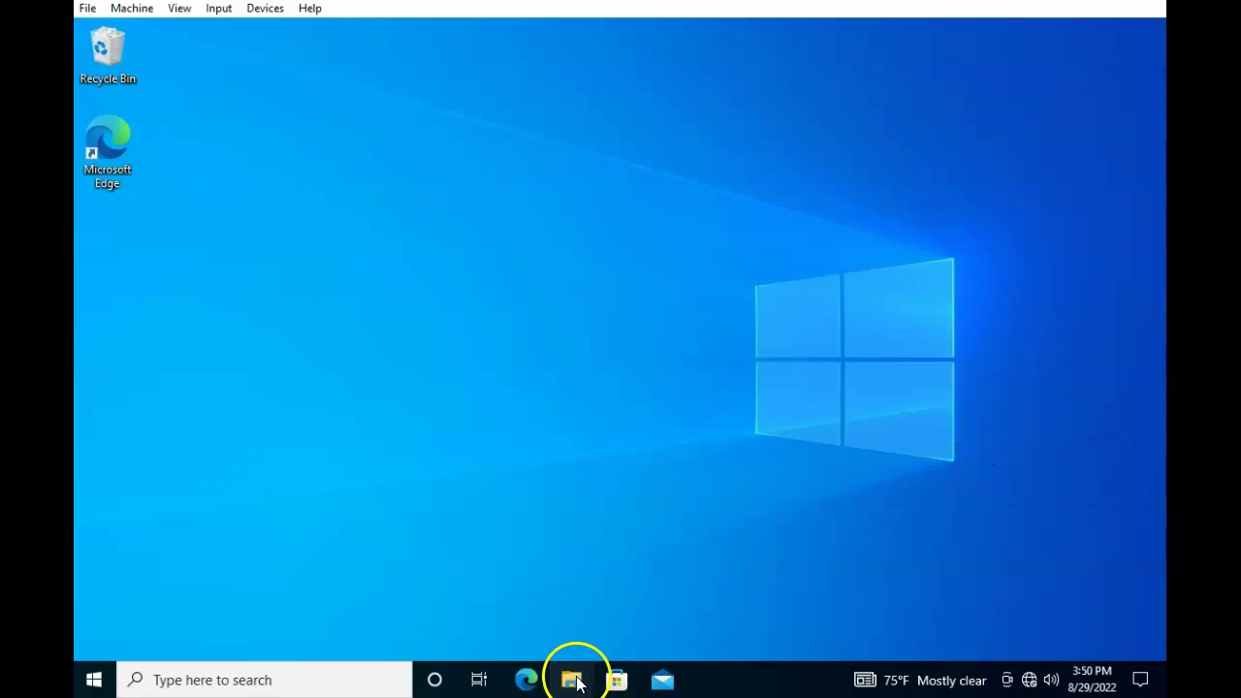
Open C:\Users in File Explorer and grant permanent access to the Fred_Cpnl folder
{"action": "key", "text": "super+e"}
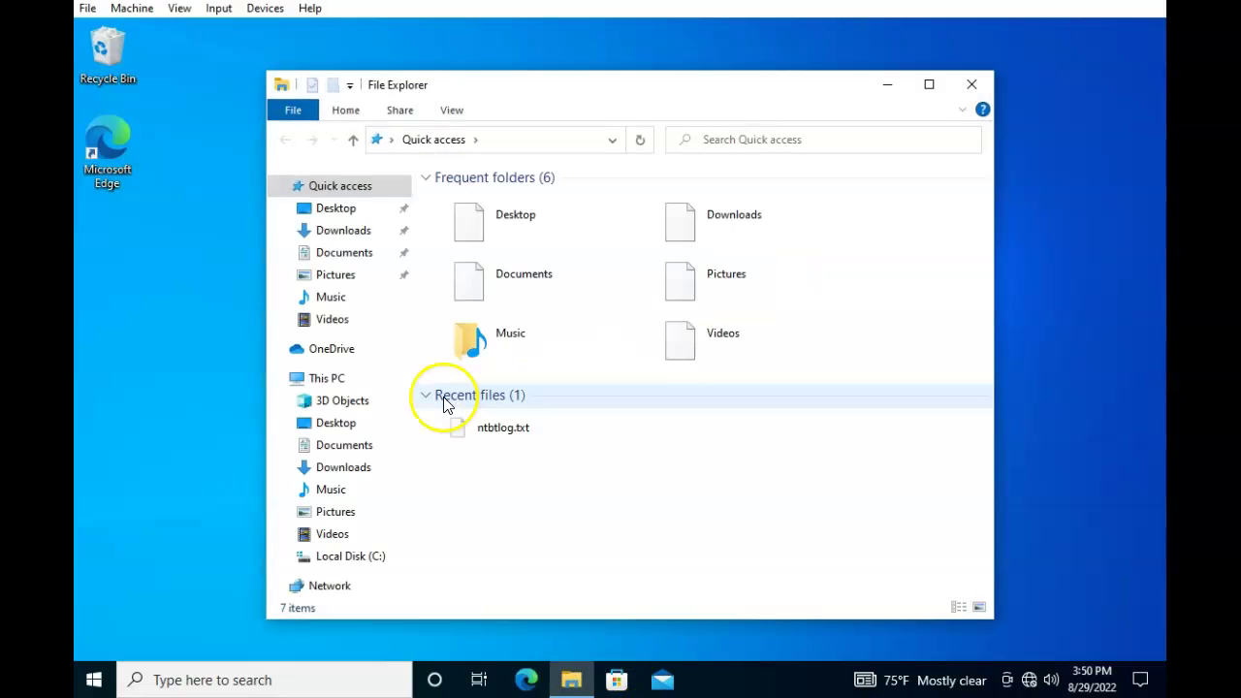
{"action": "left_click", "coordinate": [320, 557]}
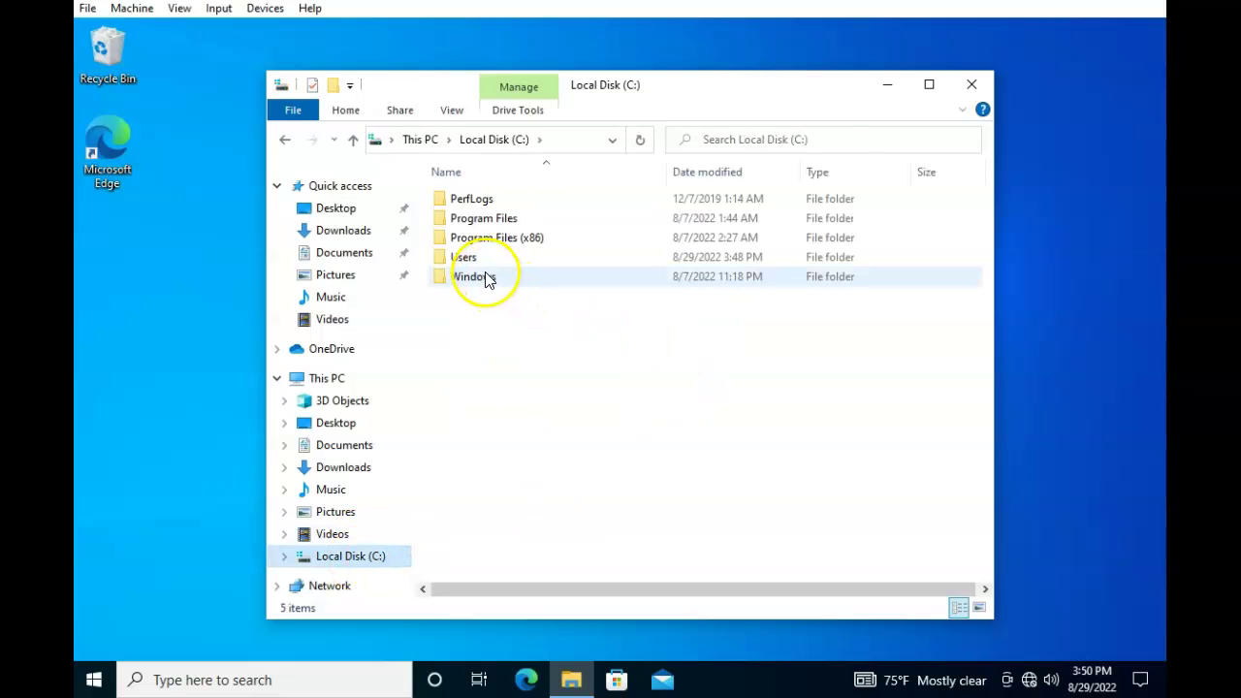
{"action": "double_click", "coordinate": [476, 262]}
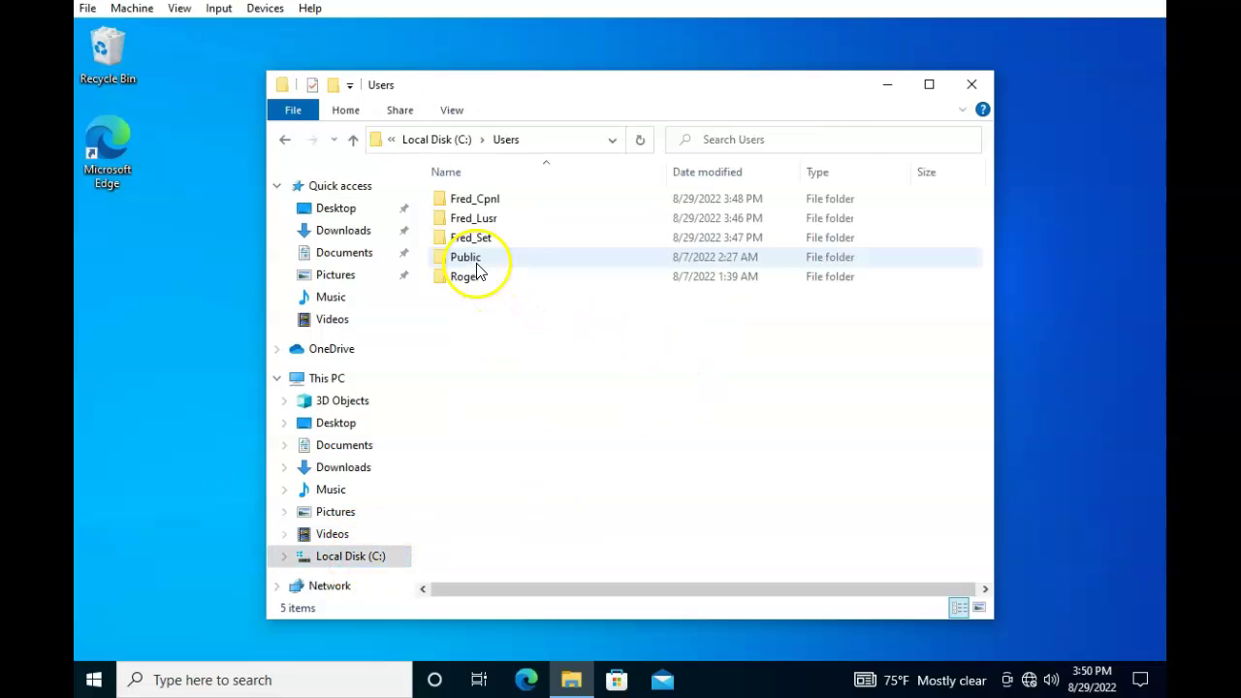
{"action": "double_click", "coordinate": [476, 200]}
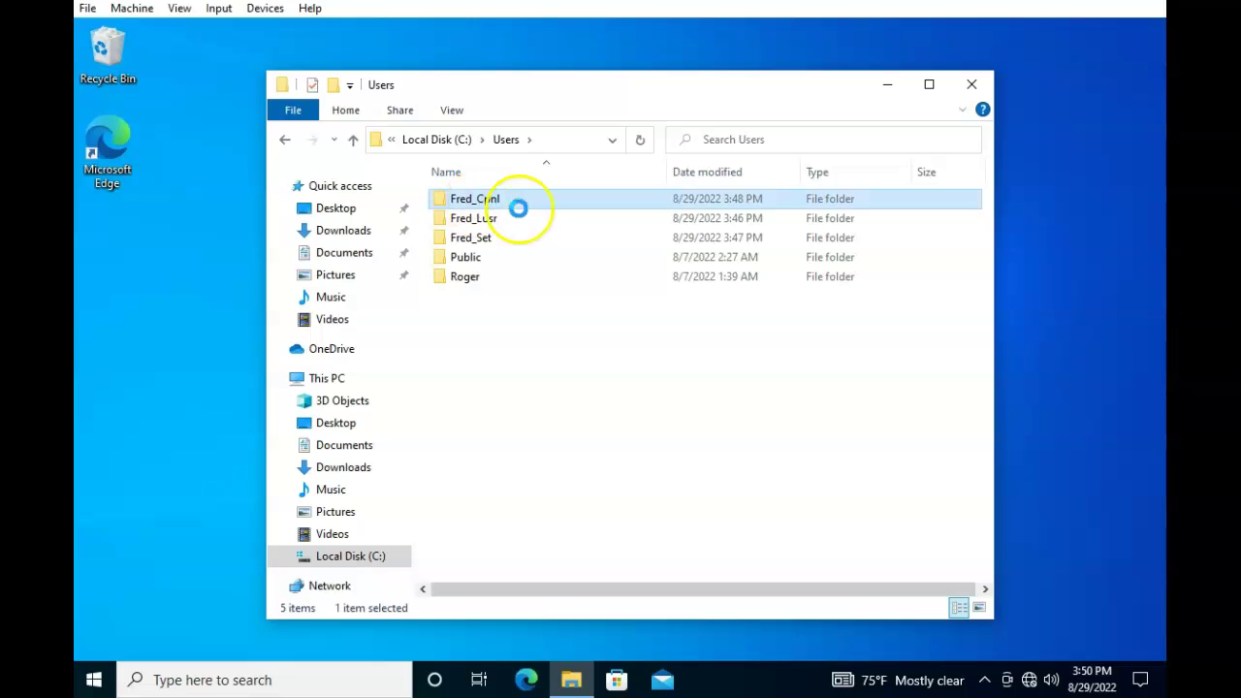
{"action": "left_click", "coordinate": [648, 374]}
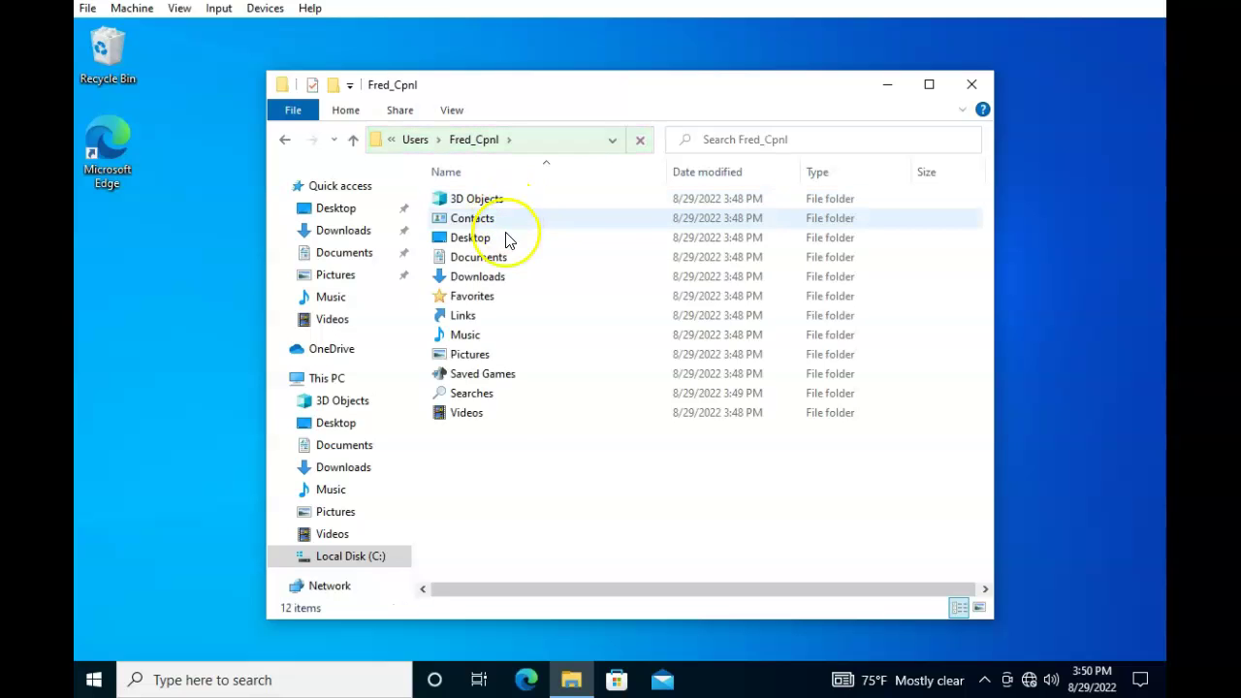
Grant permanent access to the Fred_Lusr folder, then close File Explorer
{"action": "left_click", "coordinate": [353, 139]}
{"action": "double_click", "coordinate": [475, 221]}
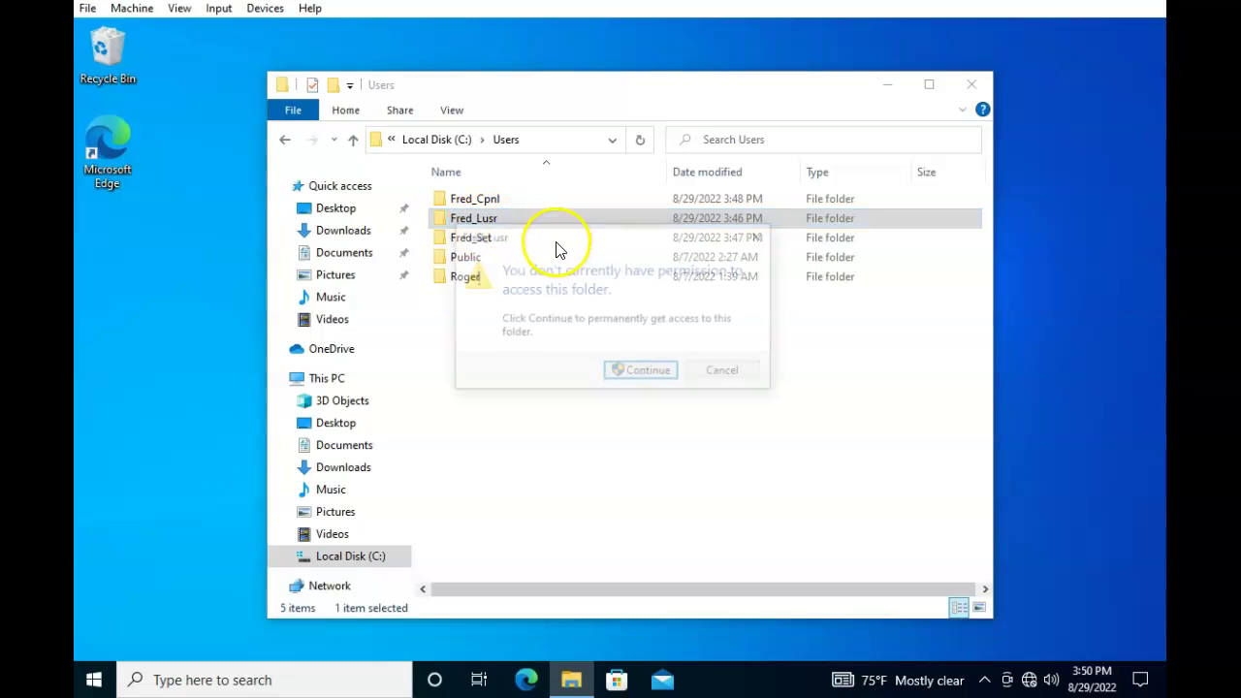
{"action": "left_click", "coordinate": [626, 371]}
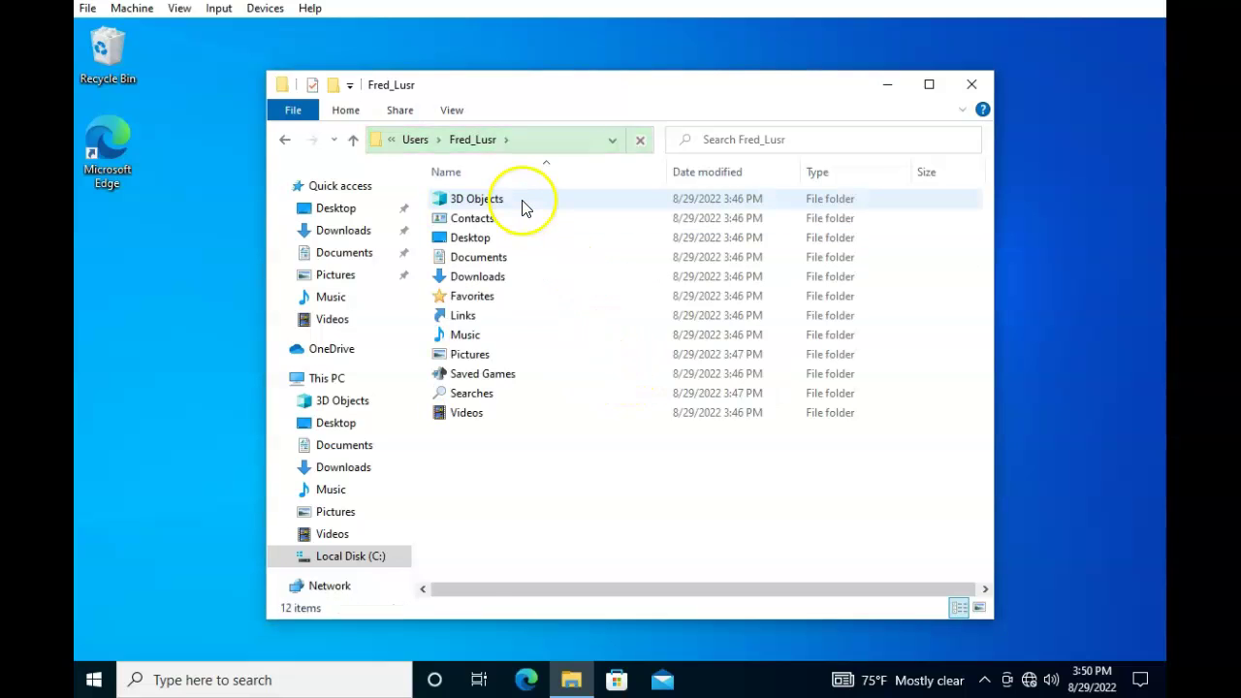
{"action": "left_click", "coordinate": [353, 140]}
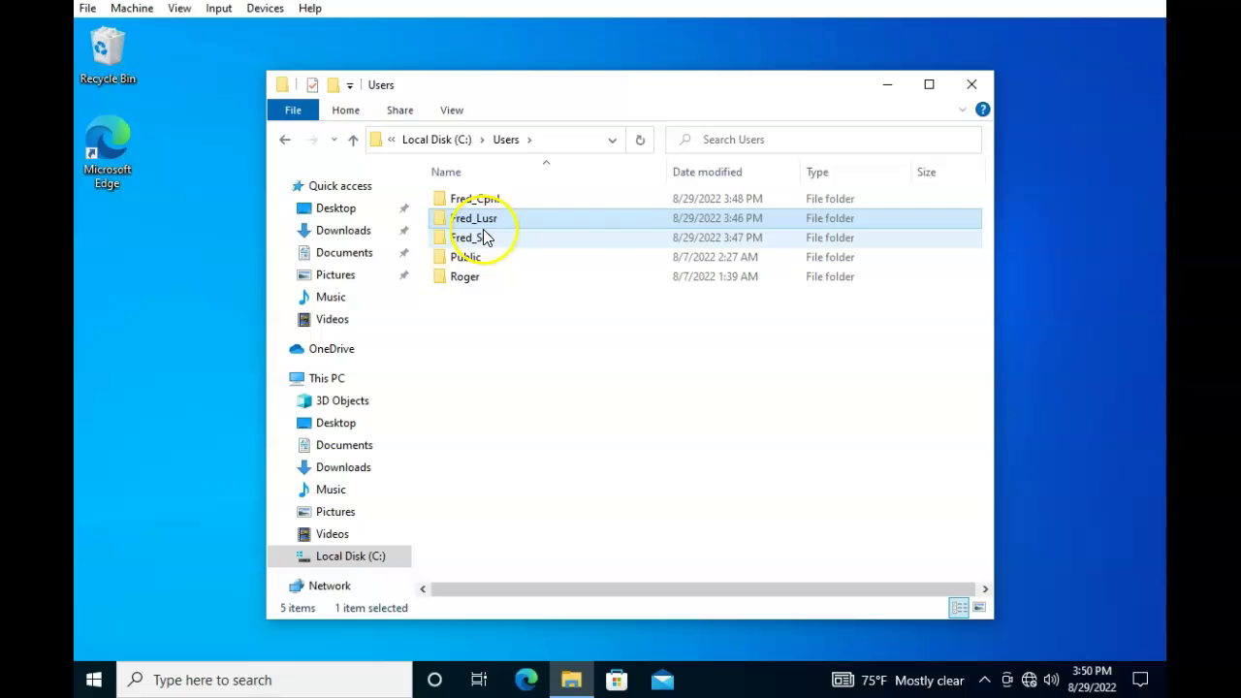
{"action": "left_click", "coordinate": [971, 84]}
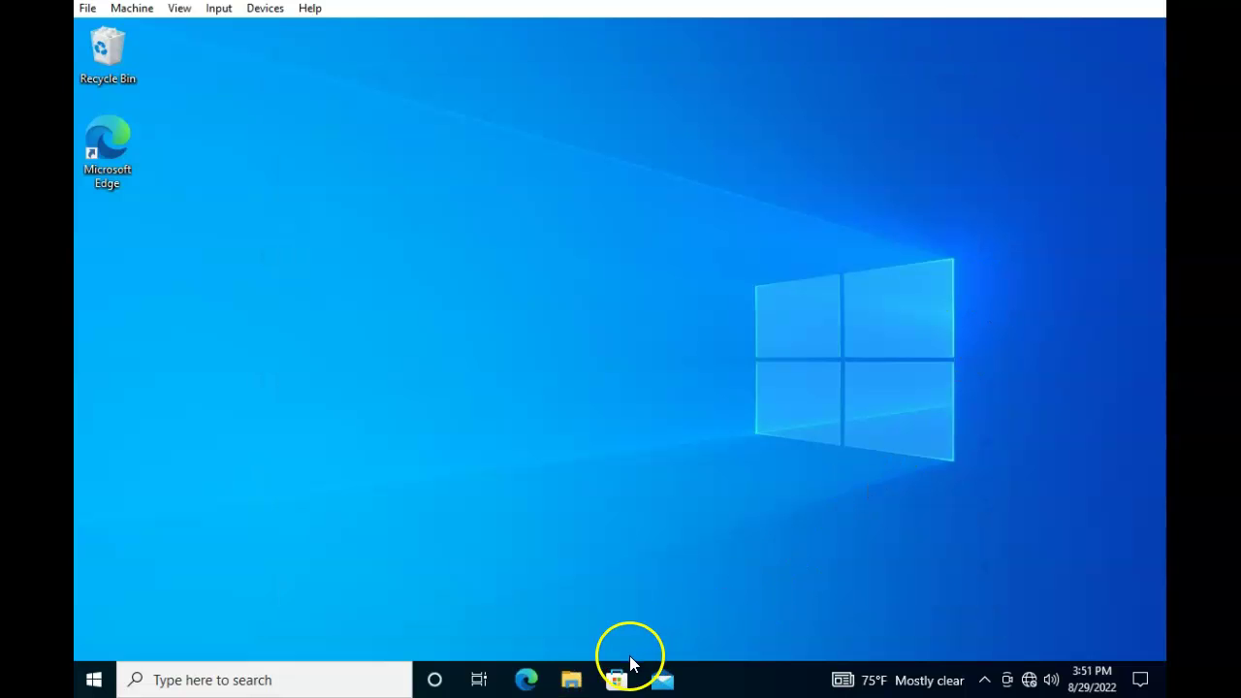
Open Computer Management through This PC's Manage option in a new File Explorer window
{"action": "left_click", "coordinate": [571, 680]}
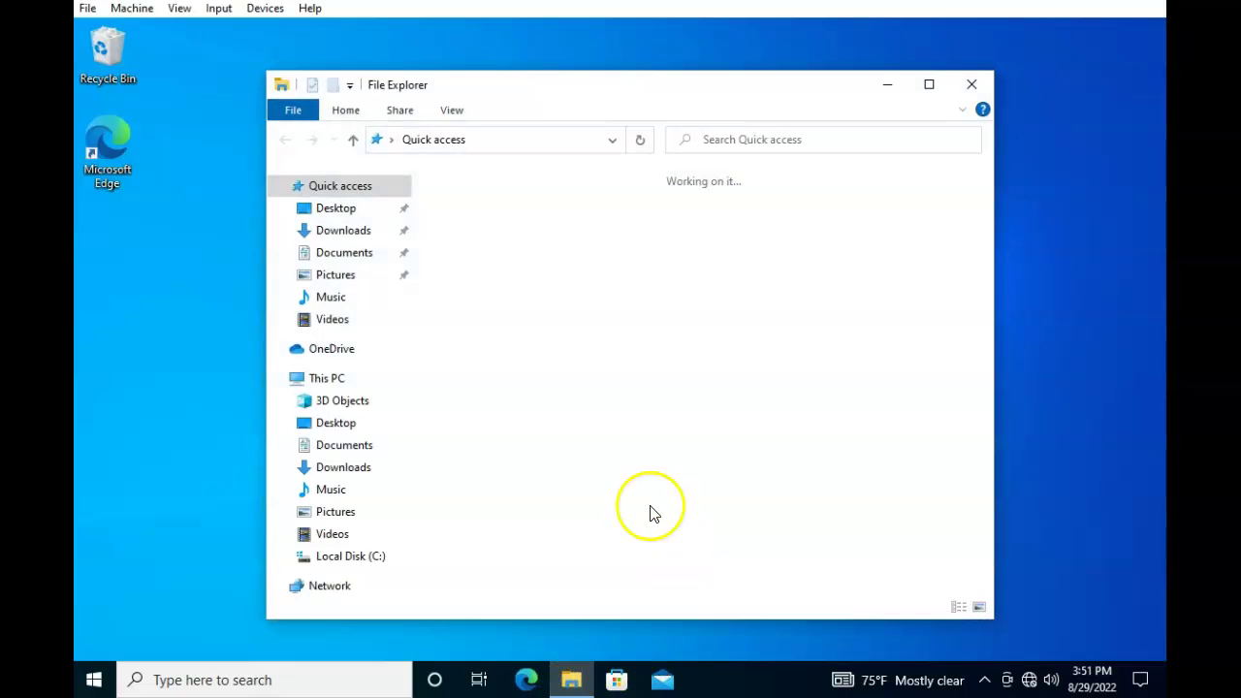
{"action": "right_click", "coordinate": [338, 385]}
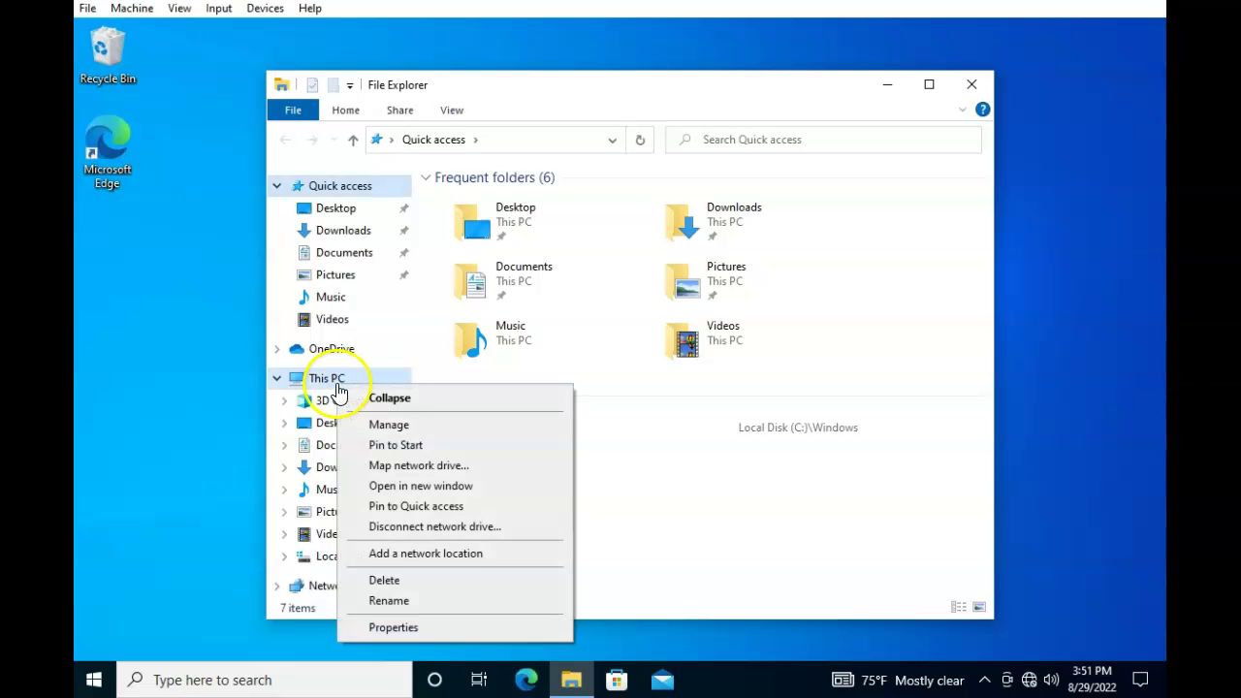
{"action": "left_click", "coordinate": [421, 426]}
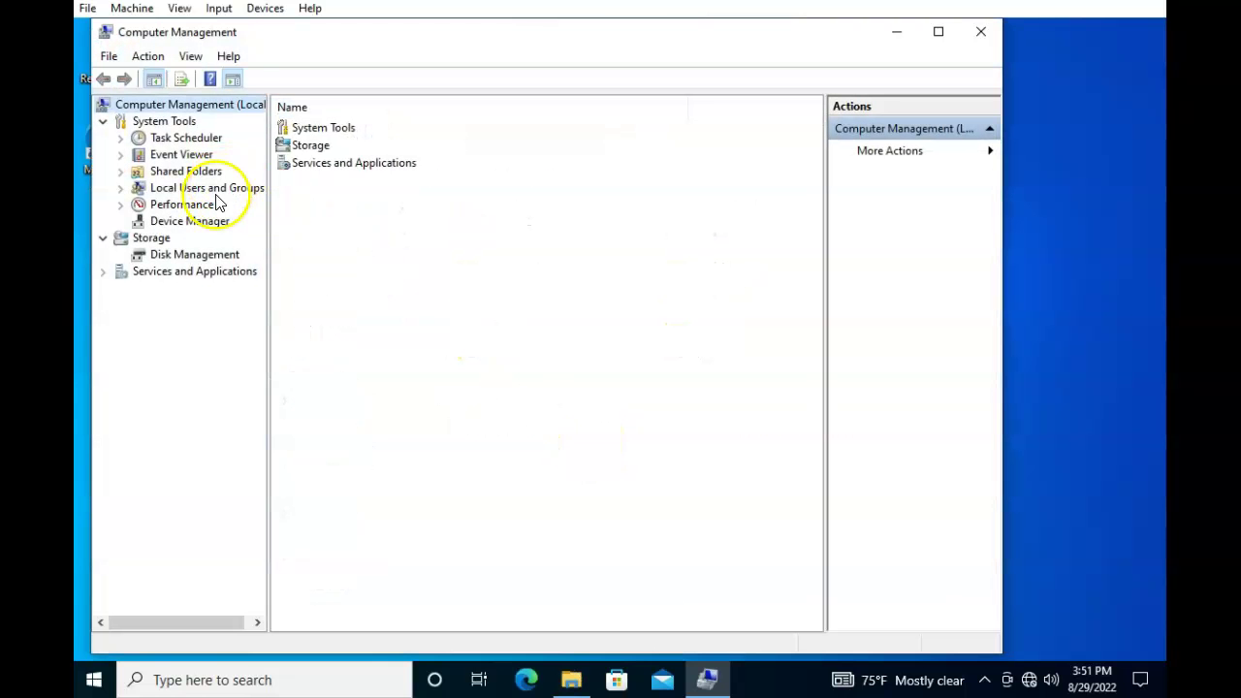
Delete the Fred_Lusr account in Local Users and Groups, then close Computer Management
{"action": "left_click", "coordinate": [229, 190]}
{"action": "double_click", "coordinate": [302, 127]}
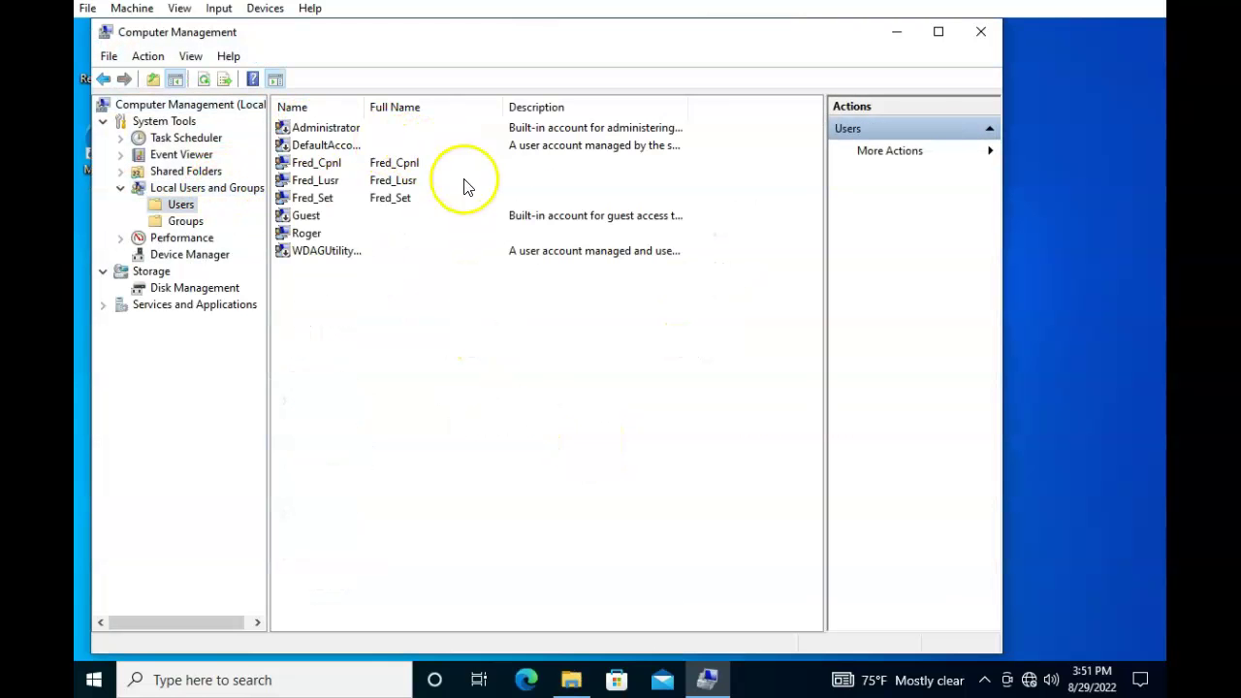
{"action": "left_click", "coordinate": [322, 180]}
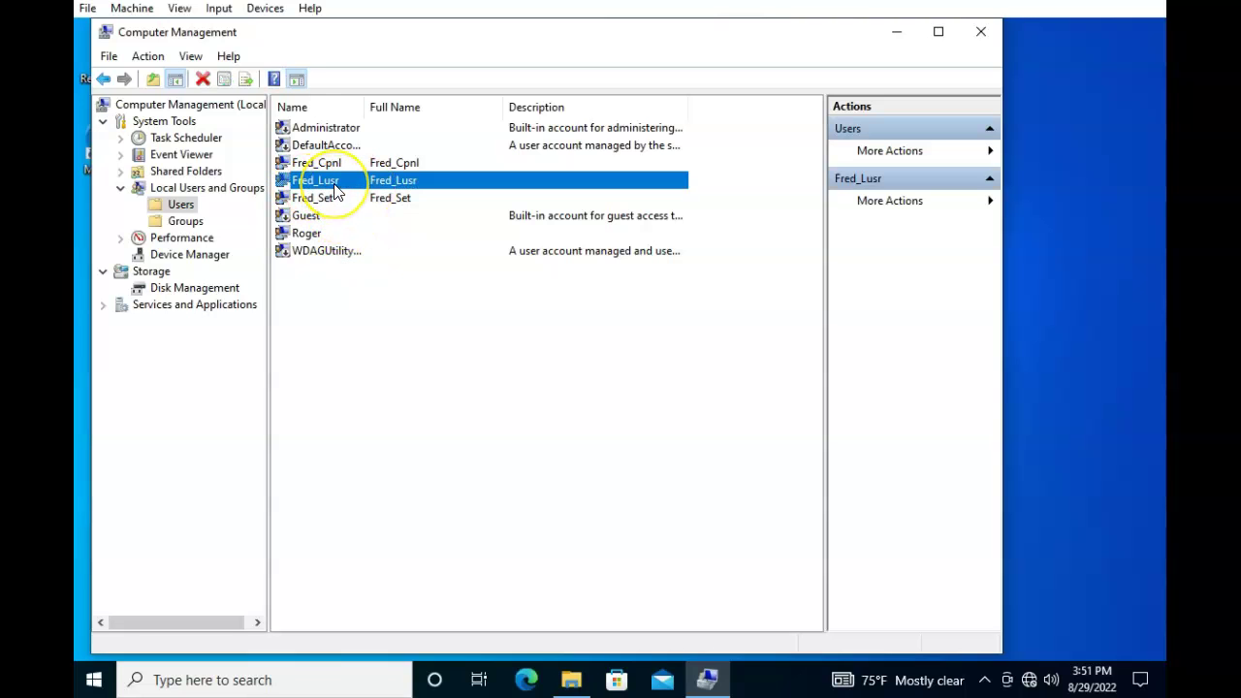
{"action": "right_click", "coordinate": [337, 191]}
{"action": "left_click", "coordinate": [392, 249]}
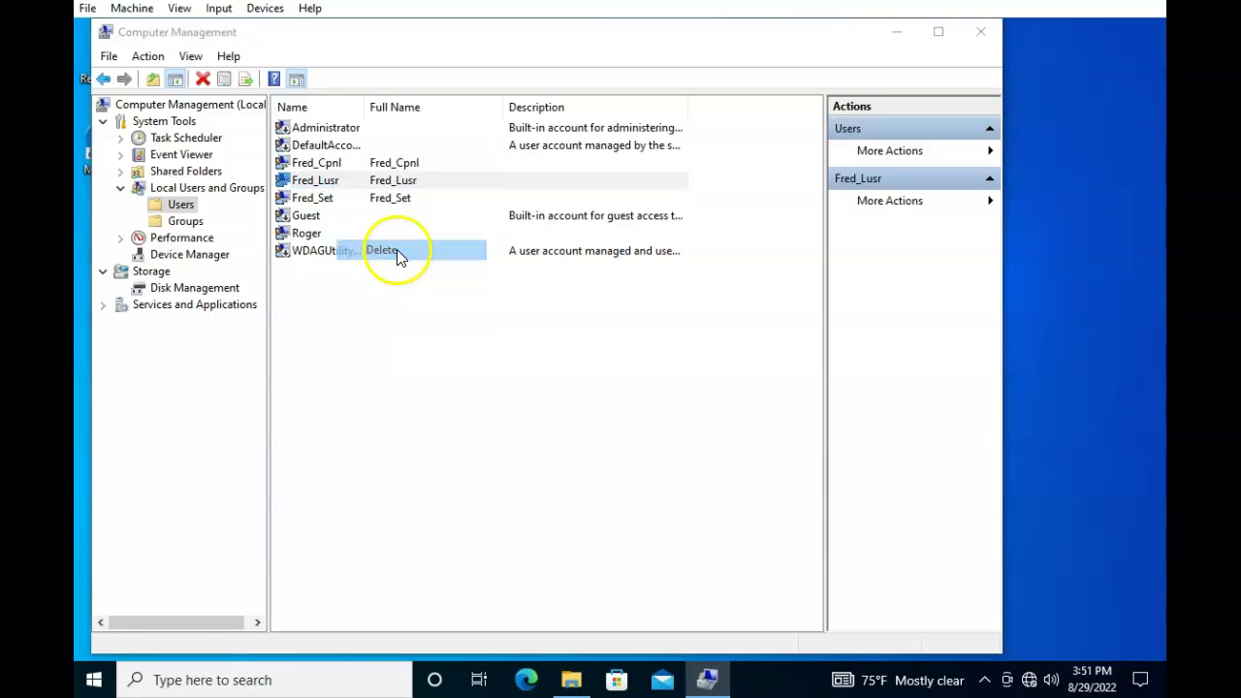
{"action": "left_click", "coordinate": [597, 415]}
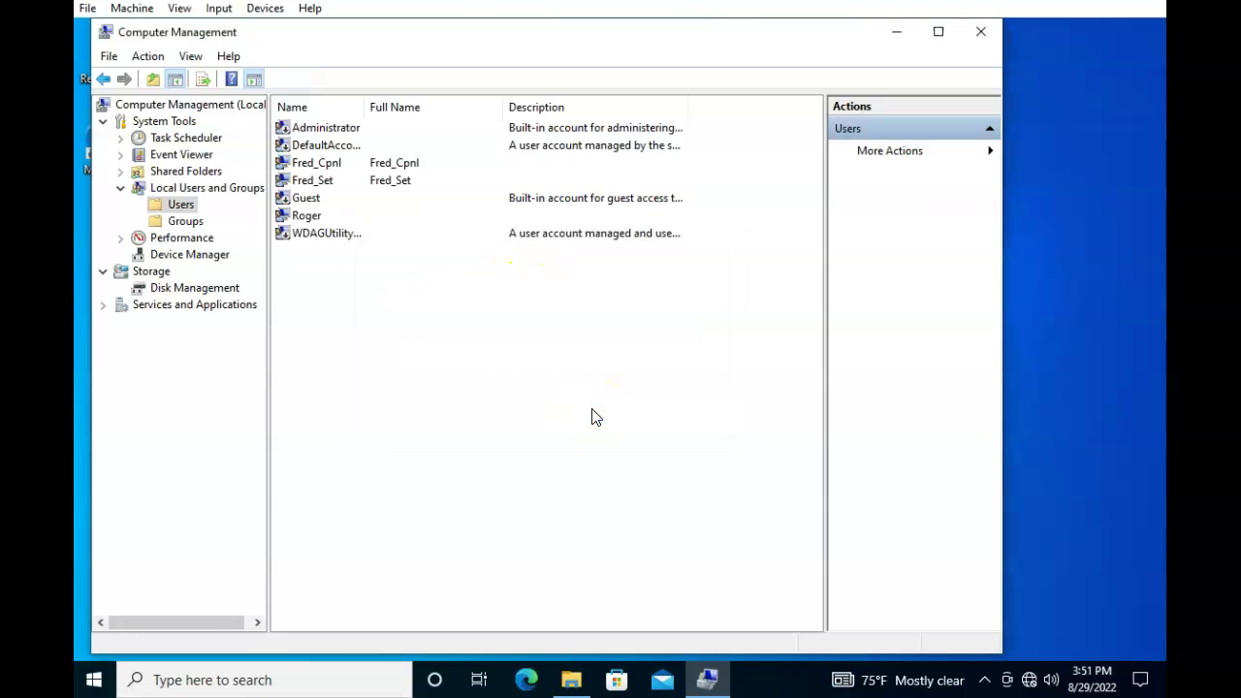
{"action": "left_click", "coordinate": [981, 31]}
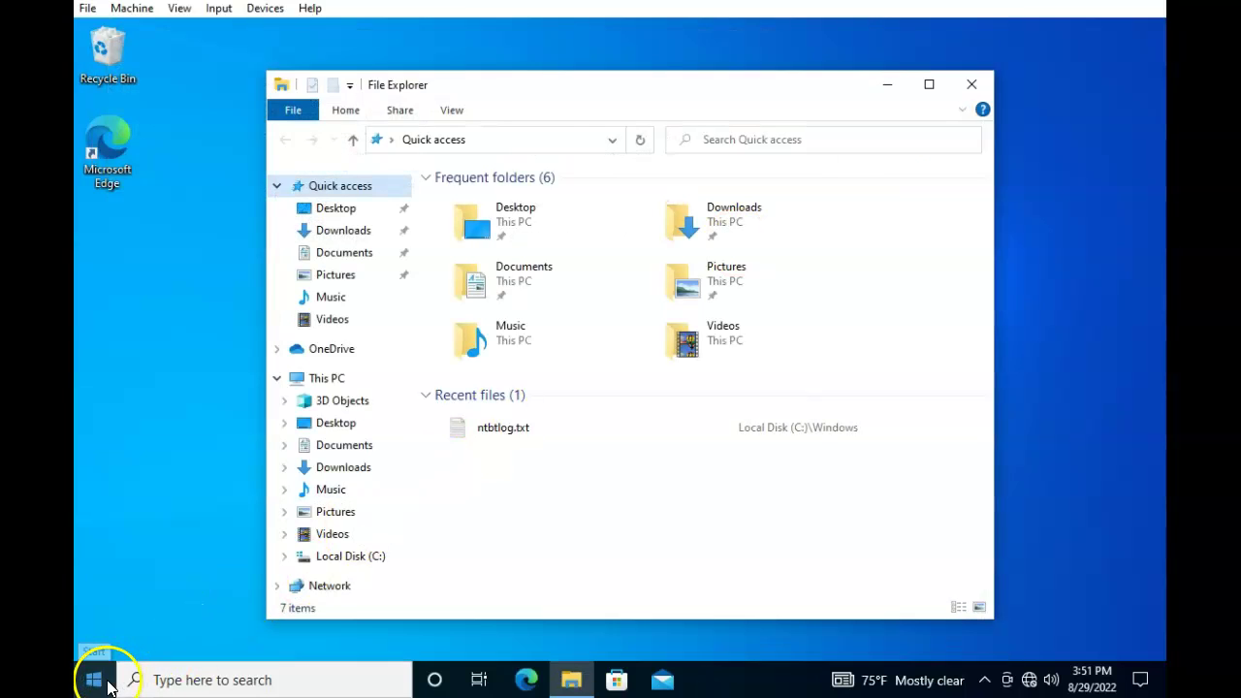
Launch Settings from the Start menu and go to the Accounts page
{"action": "left_click", "coordinate": [105, 684]}
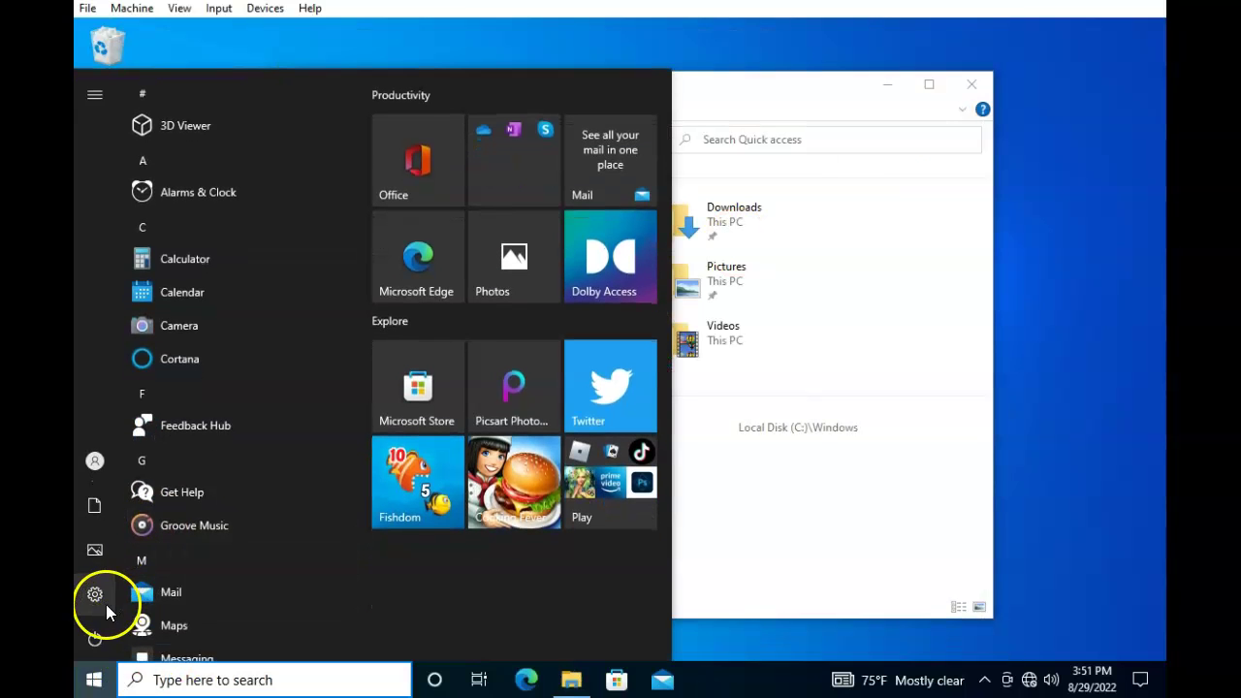
{"action": "left_click", "coordinate": [82, 601]}
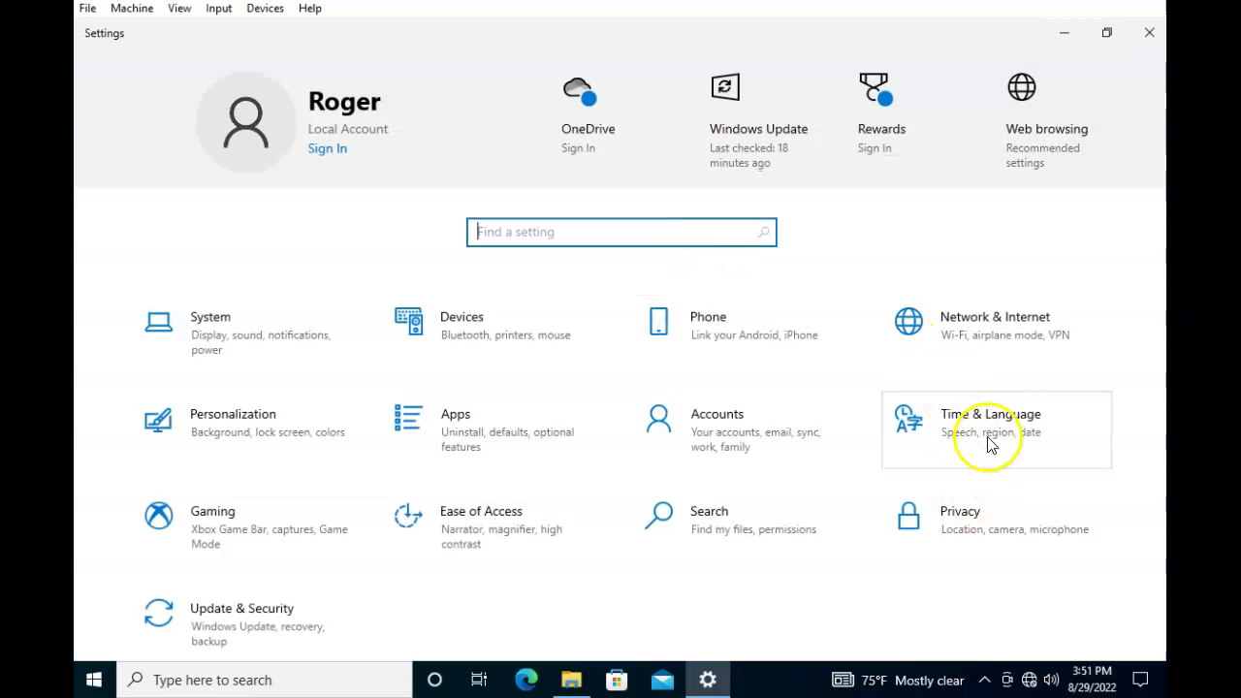
{"action": "left_click", "coordinate": [860, 424]}
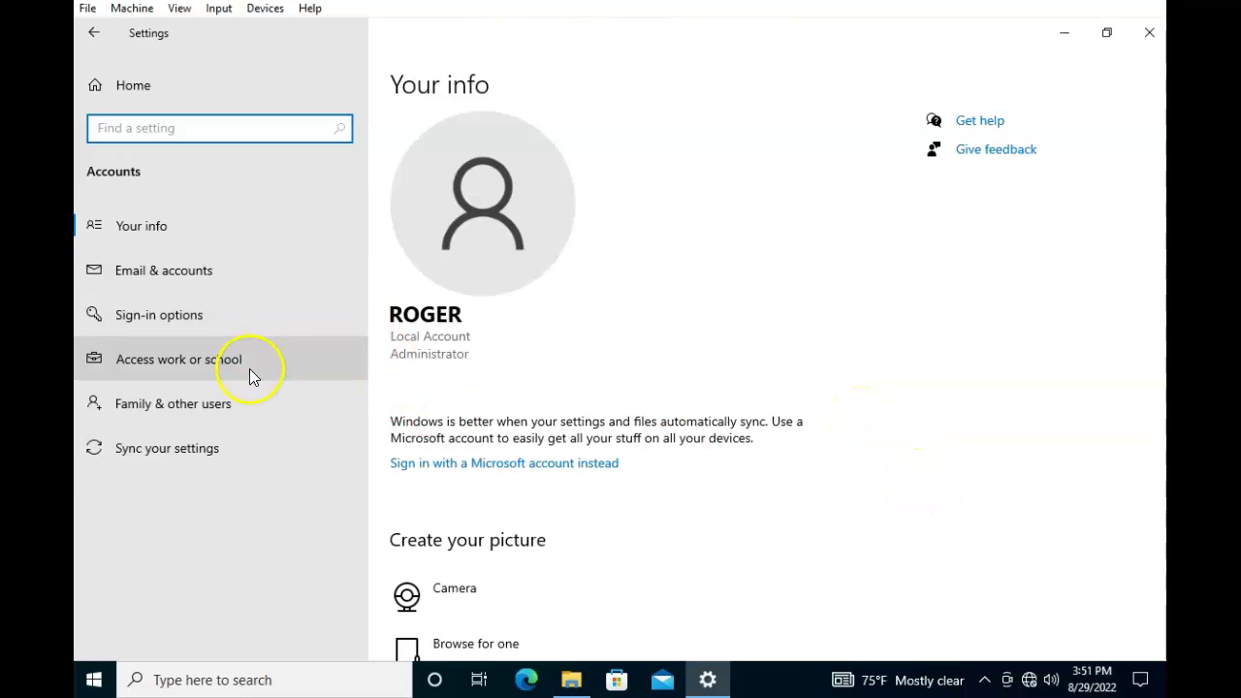
Under Family & other users, remove Fred_Set with its account and data, then close Settings
{"action": "left_click", "coordinate": [243, 412]}
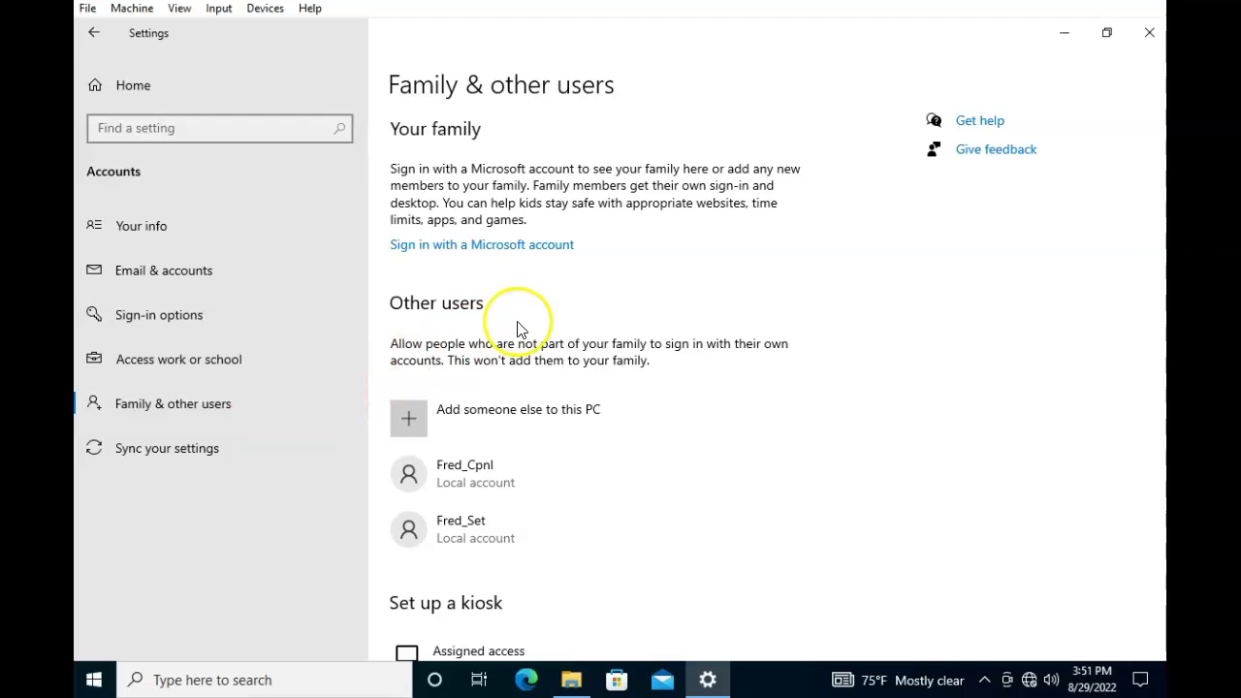
{"action": "left_click", "coordinate": [480, 541]}
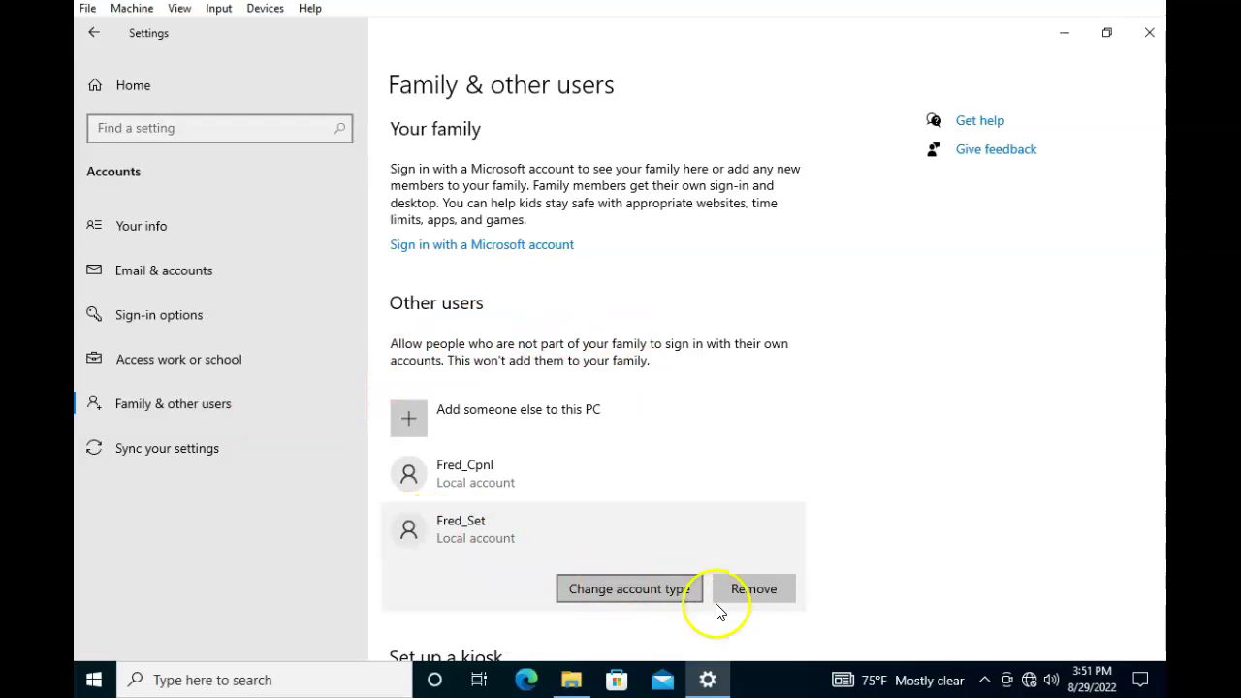
{"action": "left_click", "coordinate": [765, 592]}
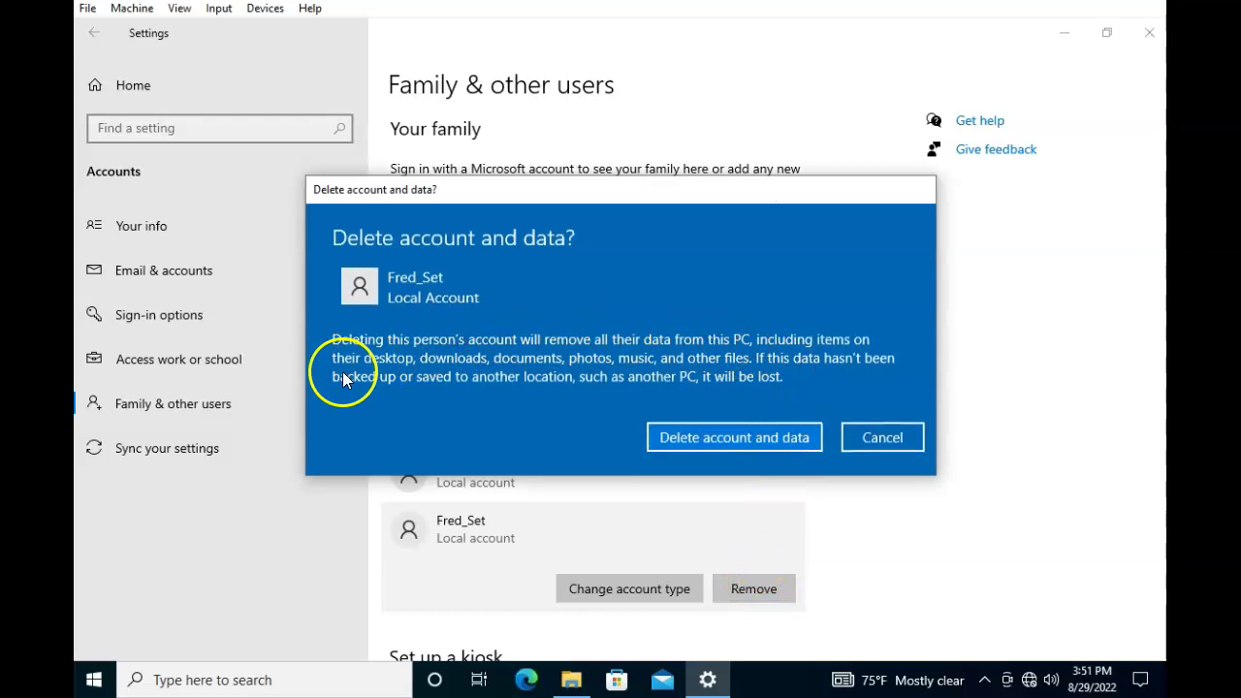
{"action": "left_click", "coordinate": [783, 446]}
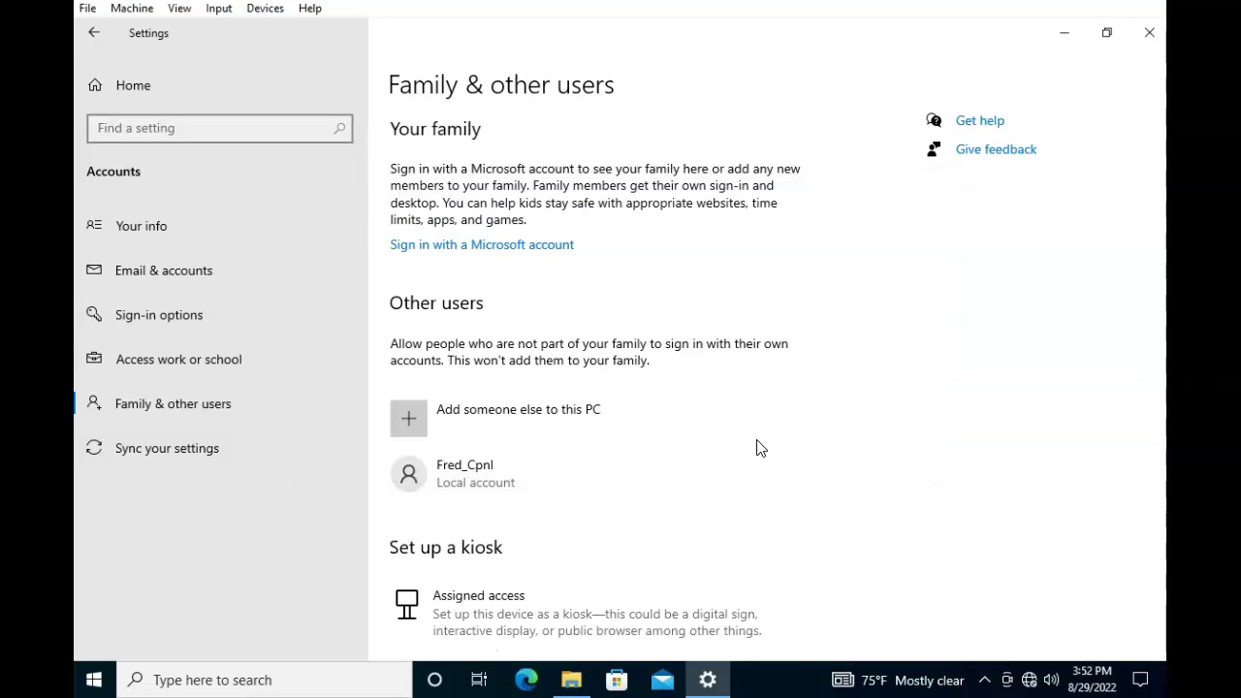
{"action": "left_click", "coordinate": [1149, 32]}
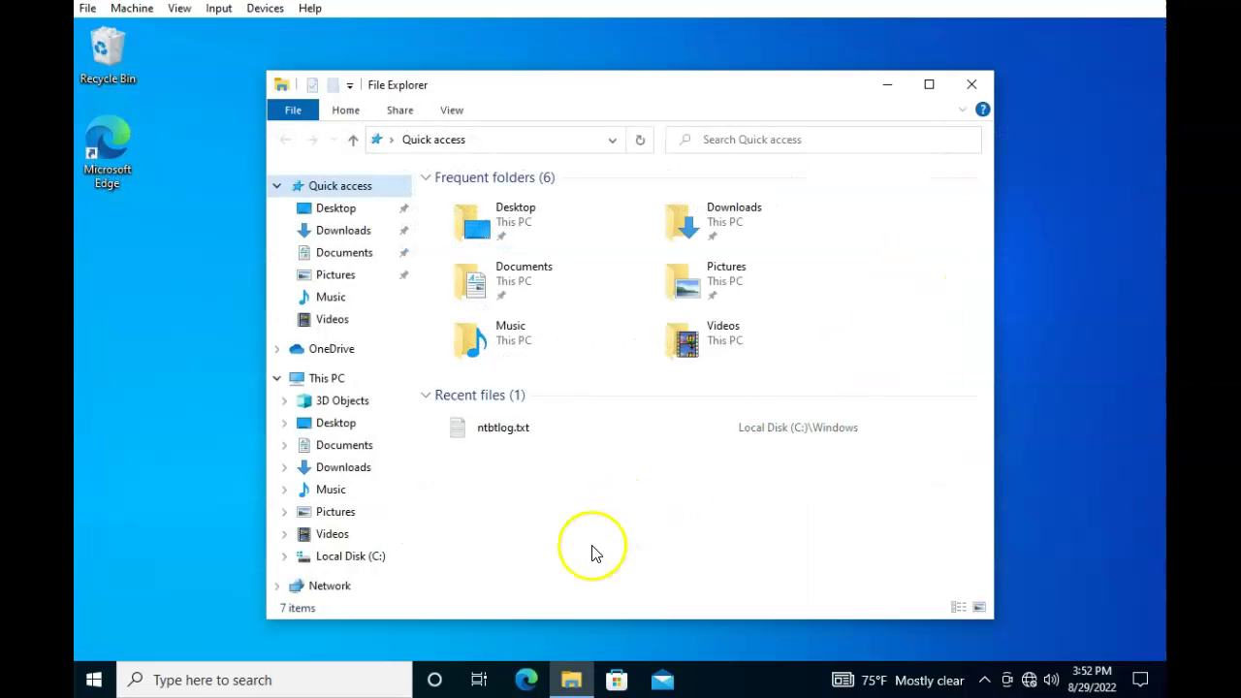
Find Control Panel through taskbar search and go to User Accounts > User Accounts
{"action": "left_click", "coordinate": [291, 679]}
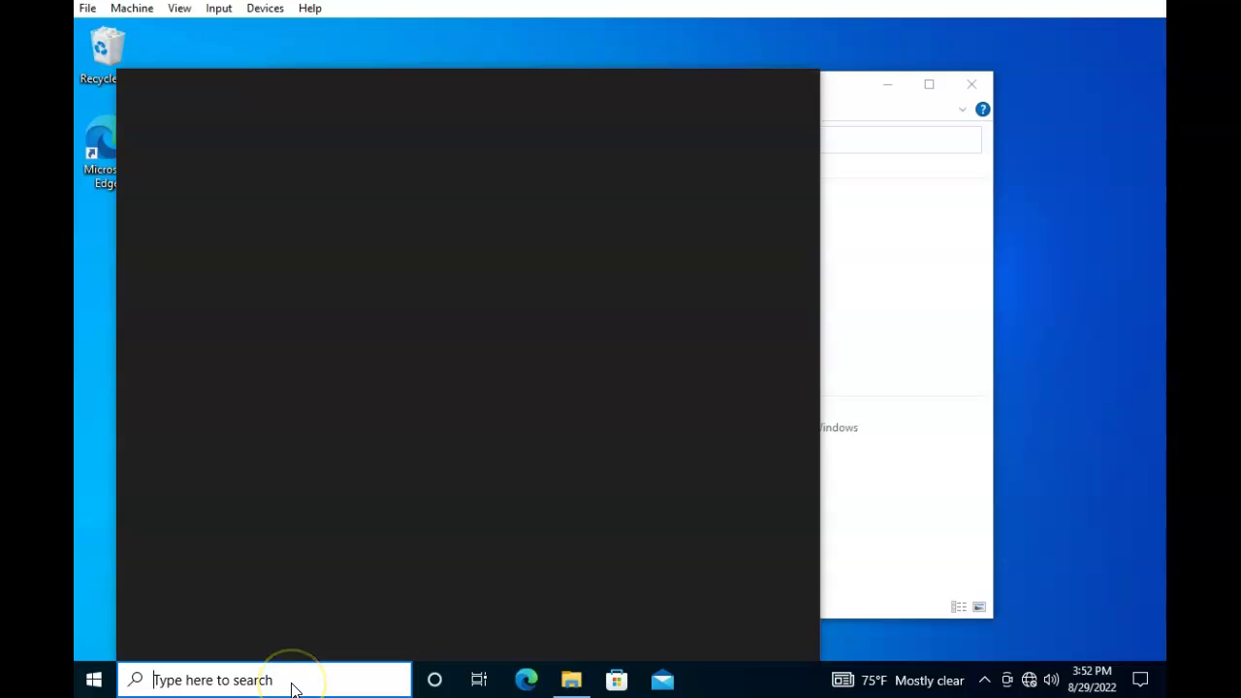
{"action": "left_click", "coordinate": [249, 197]}
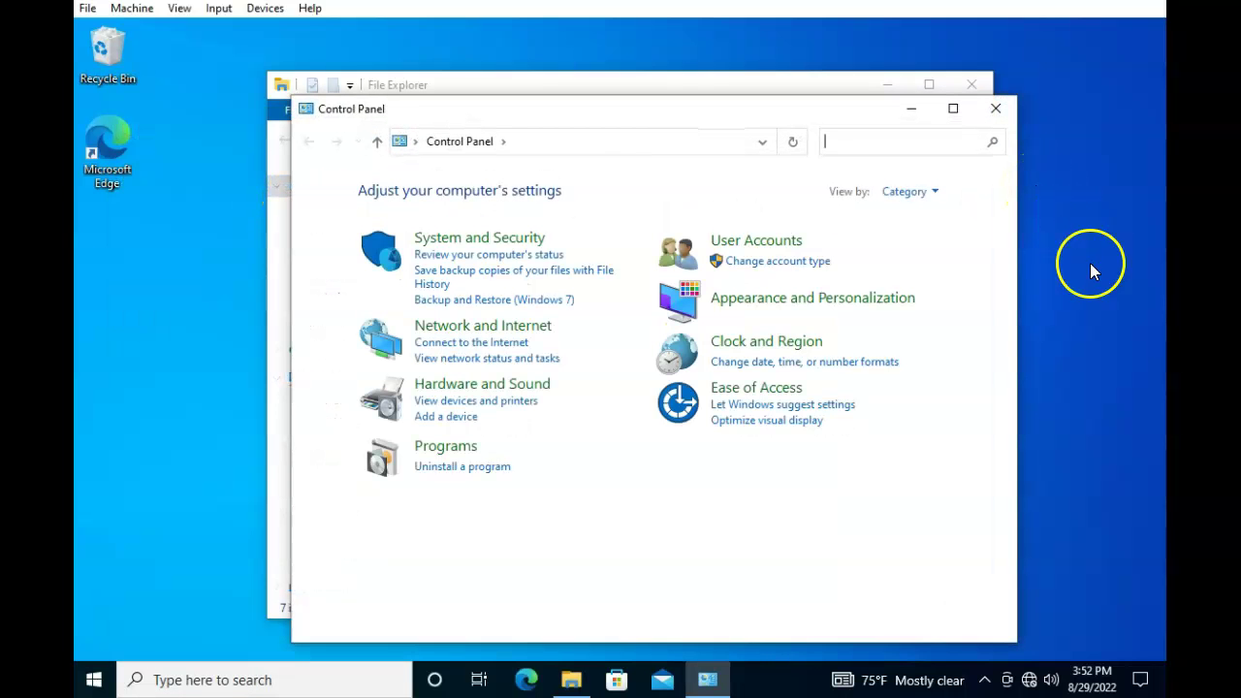
{"action": "left_click", "coordinate": [795, 244]}
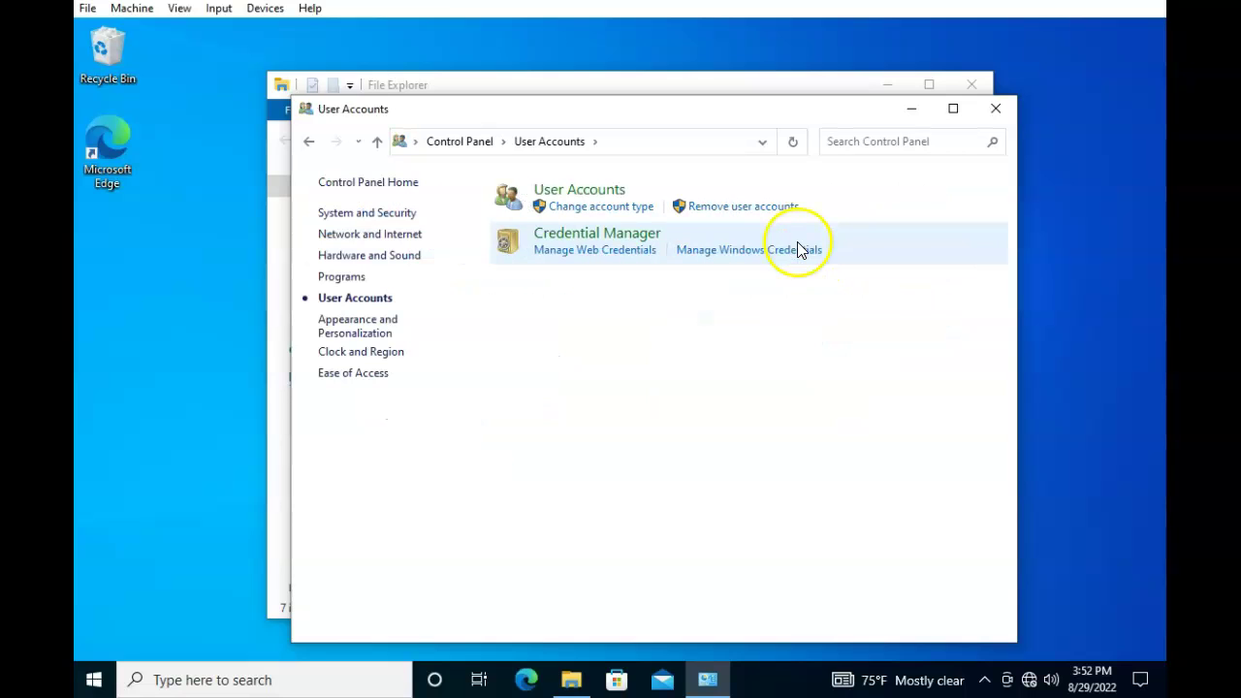
{"action": "left_click", "coordinate": [609, 194]}
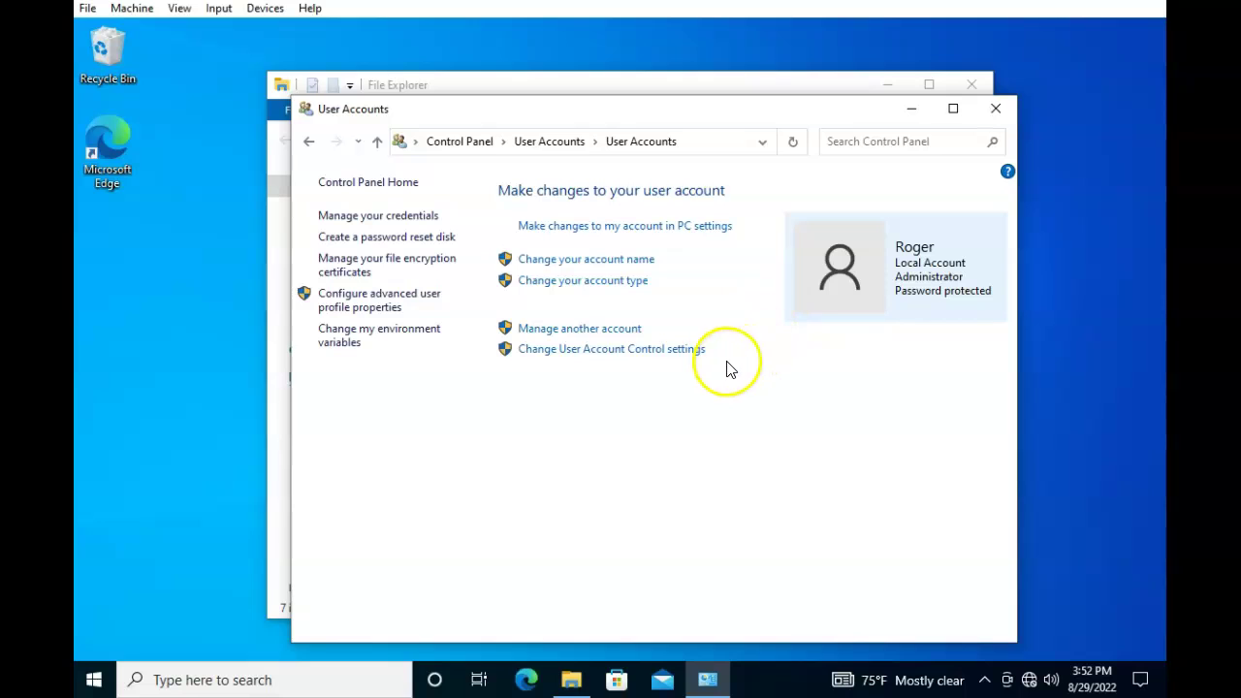
Delete the Fred_Cpnl account and its files via Manage another account, then close Control Panel
{"action": "left_click", "coordinate": [588, 335]}
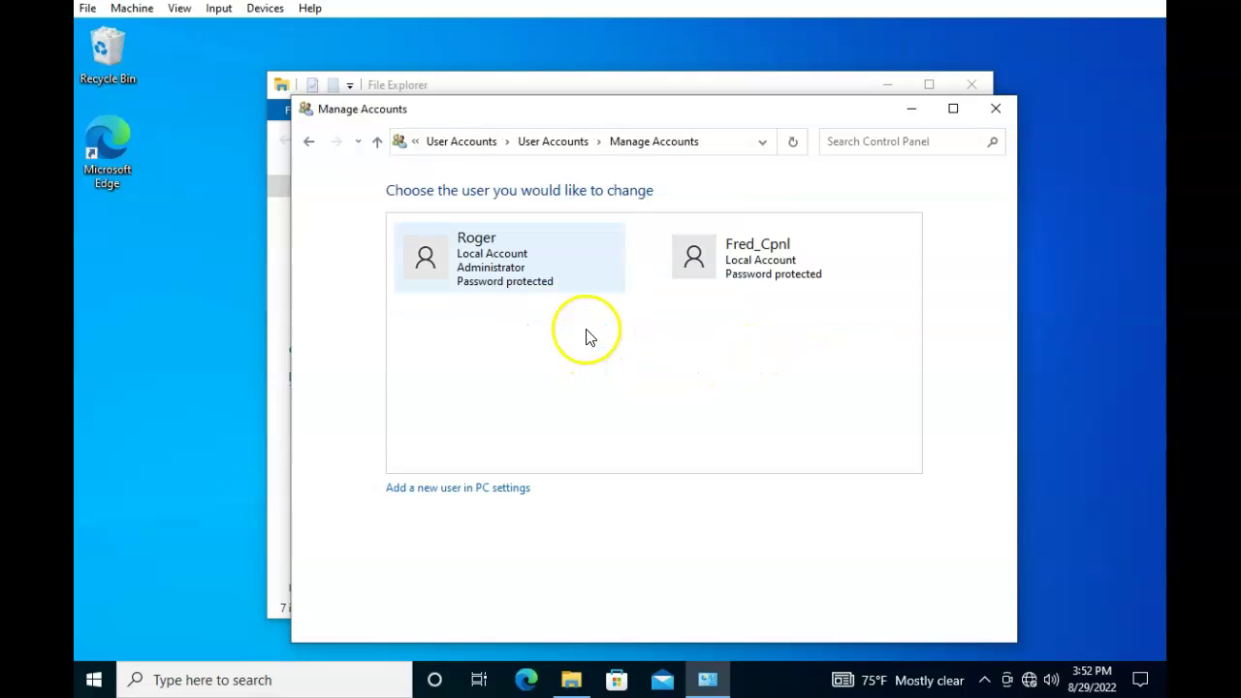
{"action": "left_click", "coordinate": [754, 254]}
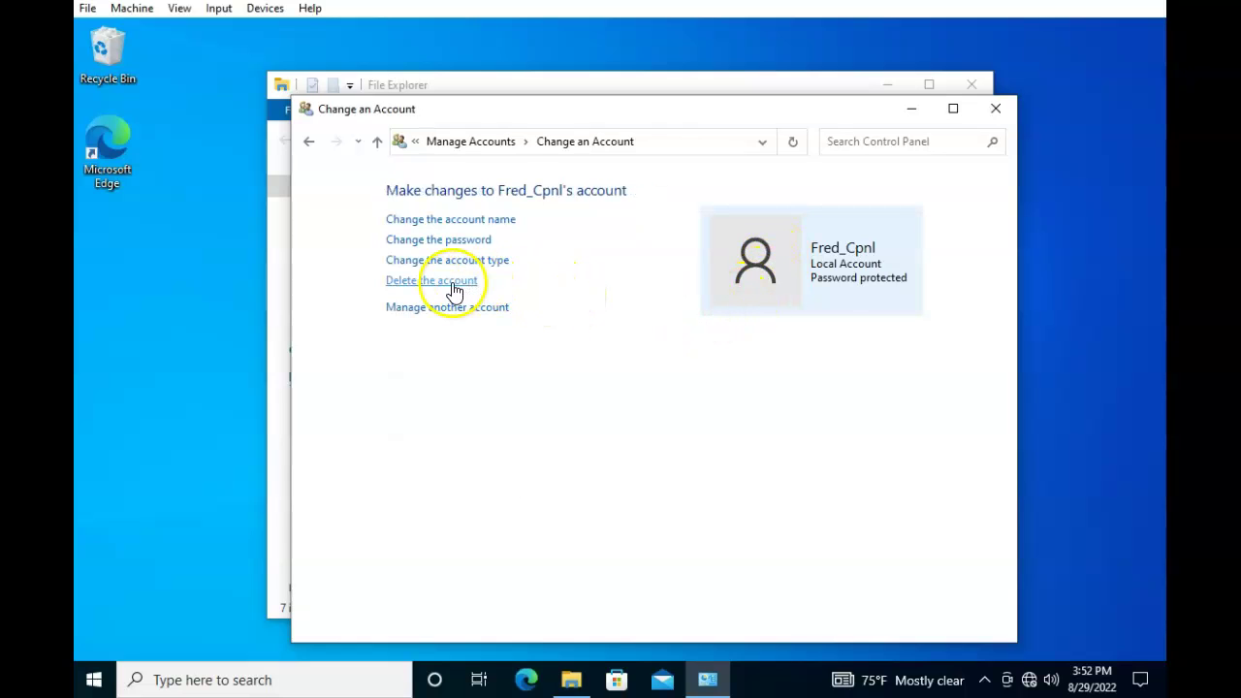
{"action": "left_click", "coordinate": [454, 291]}
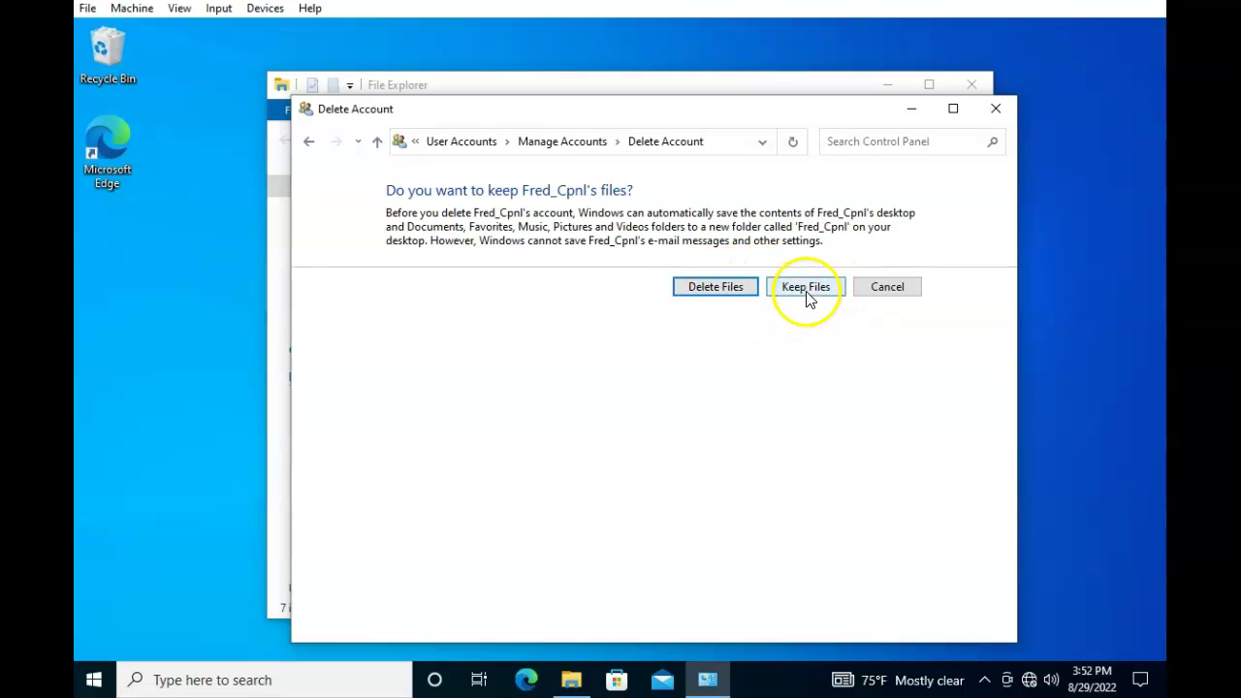
{"action": "left_click", "coordinate": [718, 289]}
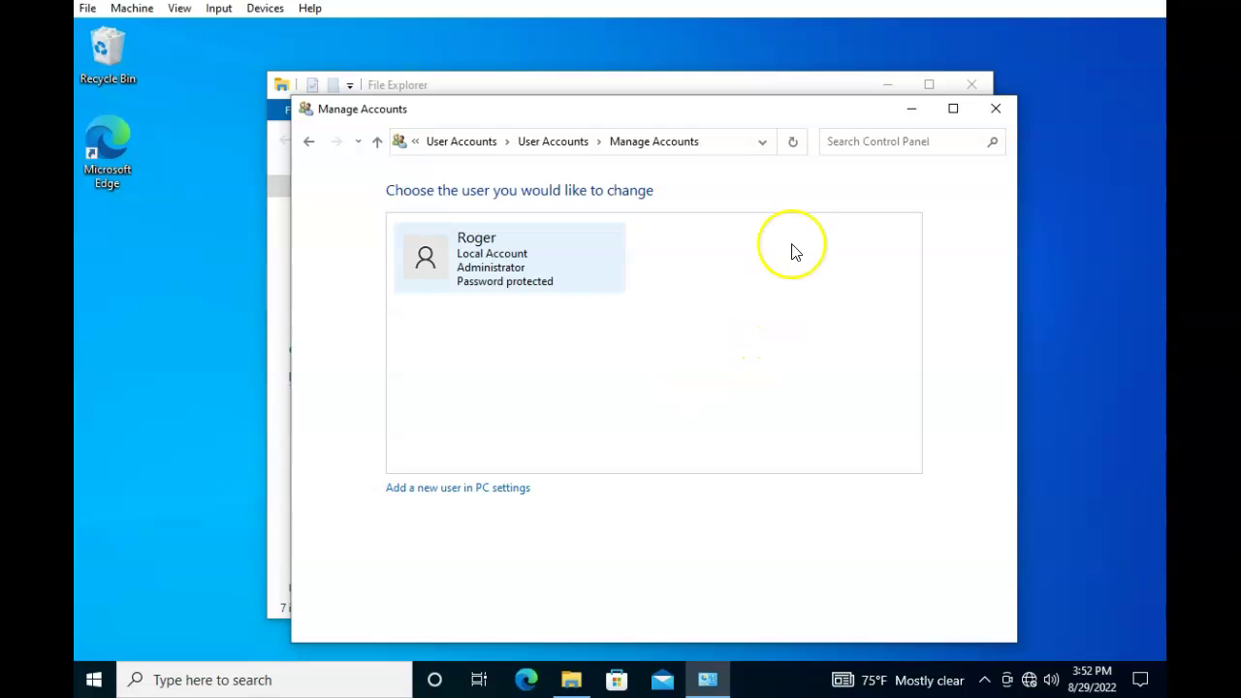
{"action": "left_click", "coordinate": [995, 108]}
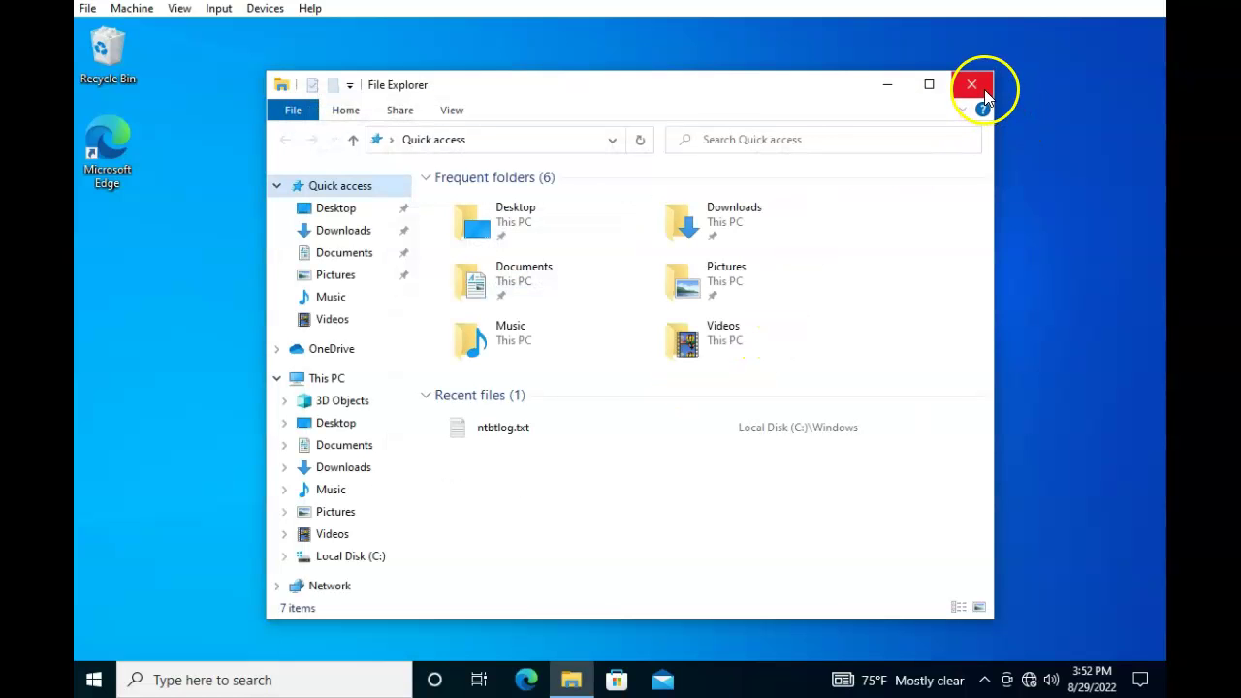
Browse to C:\Users, check inside Fred_Lusr, return to Users and select Fred_Lusr
{"action": "left_click", "coordinate": [410, 559]}
{"action": "double_click", "coordinate": [476, 258]}
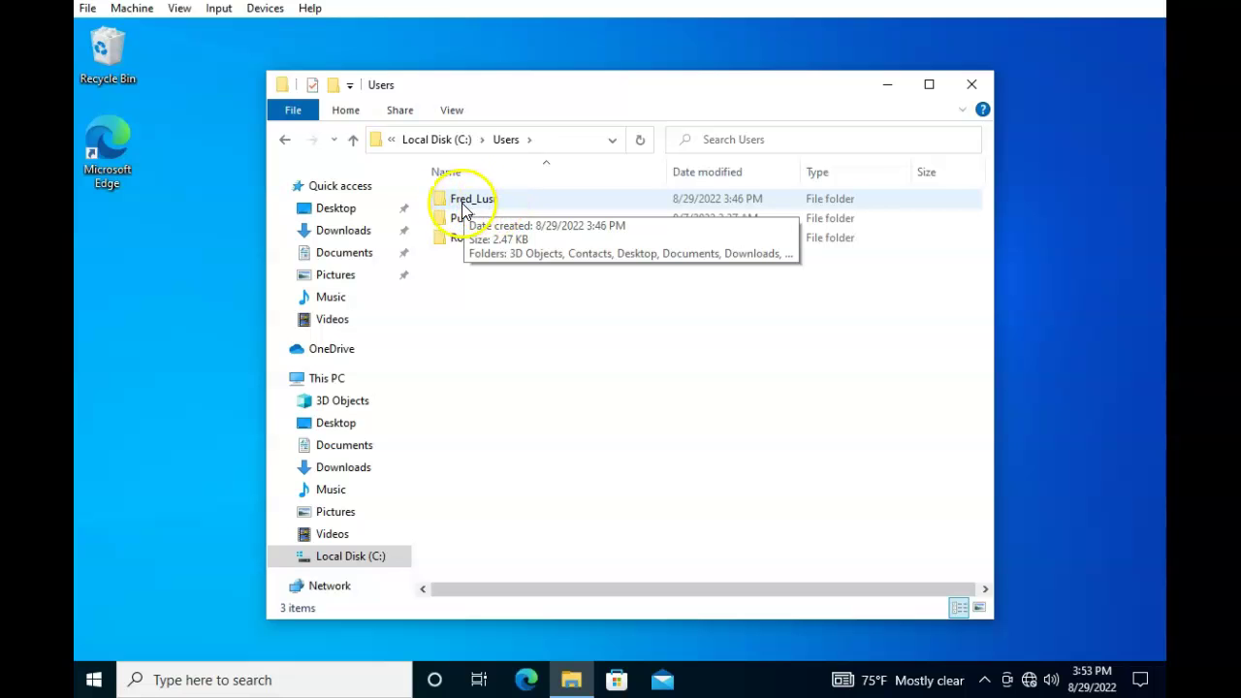
{"action": "double_click", "coordinate": [469, 201]}
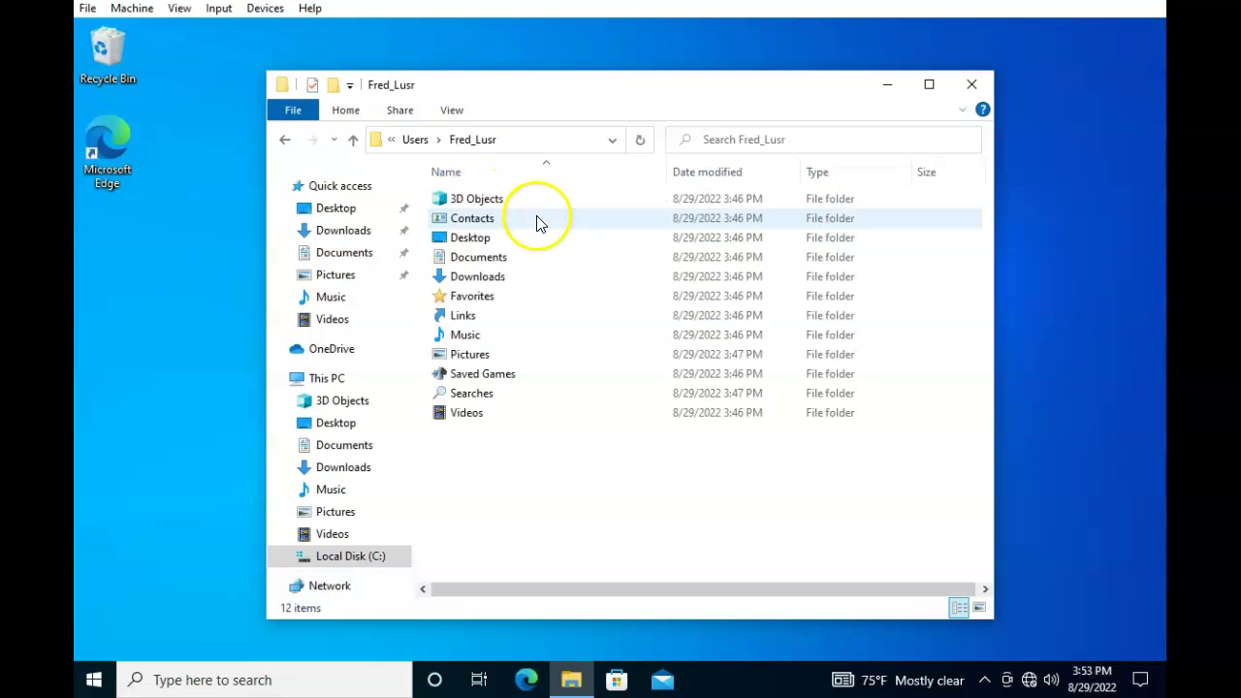
{"action": "left_click", "coordinate": [355, 140]}
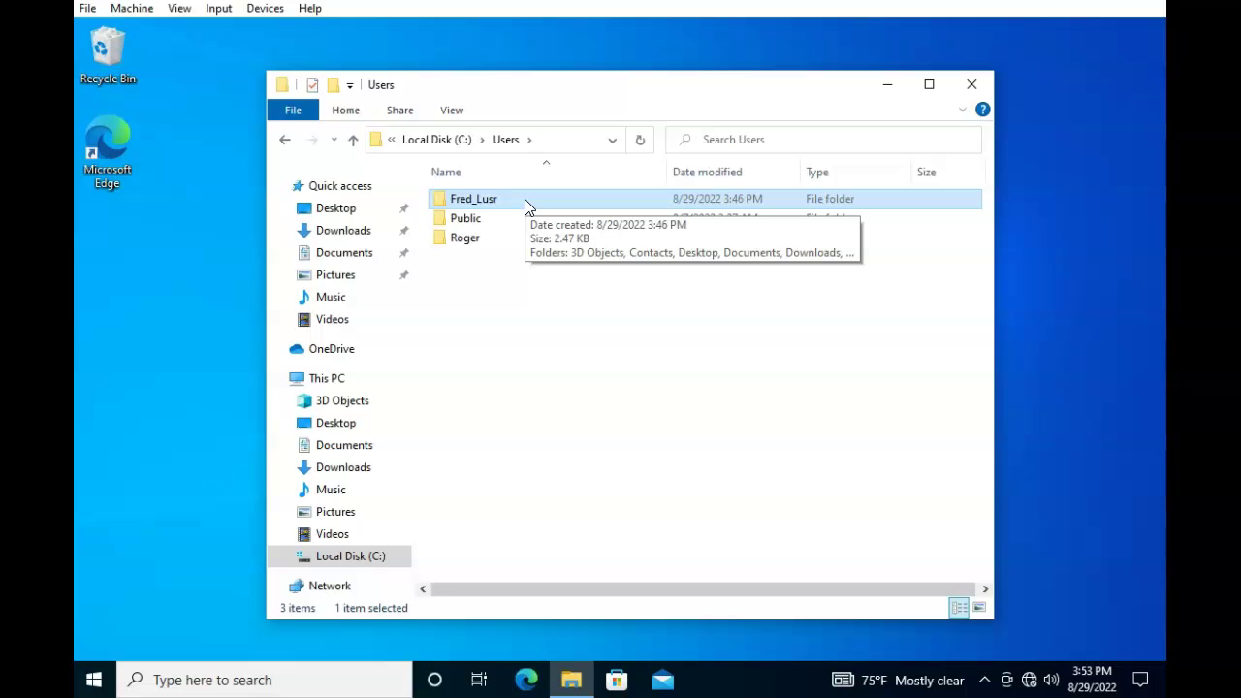
{"action": "left_click", "coordinate": [468, 200]}
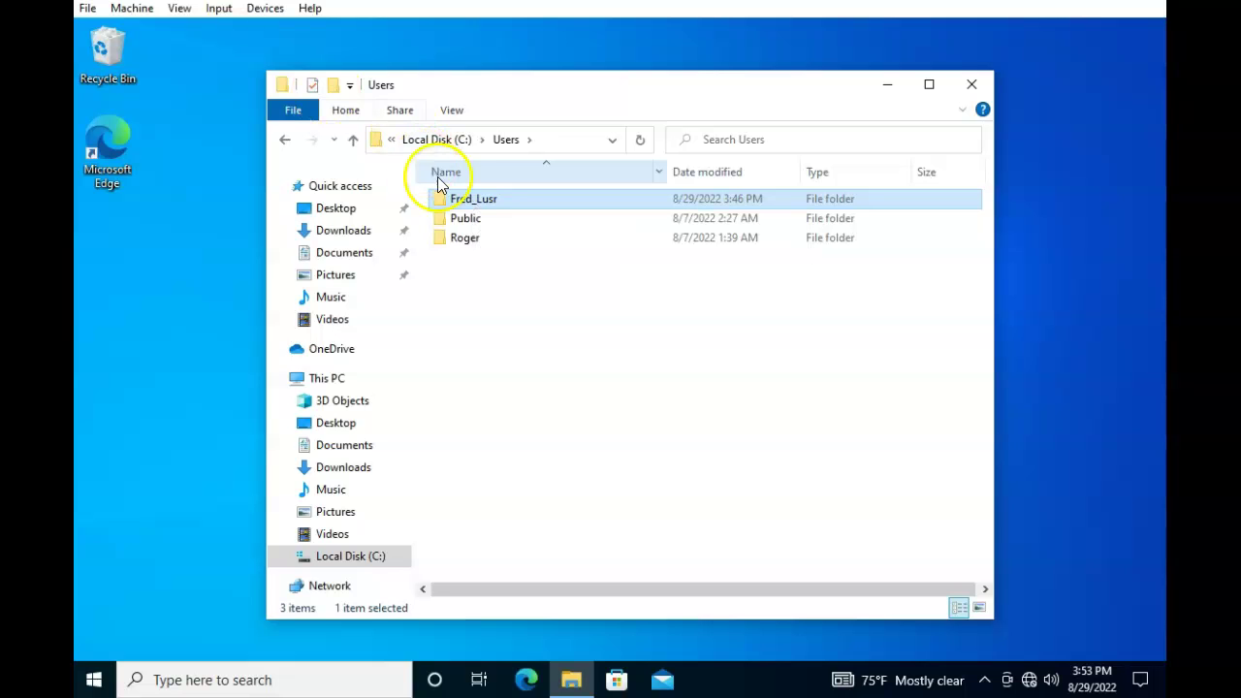
Delete the Fred_Lusr folder from C:\Users, leaving only Public and Roger
{"action": "right_click", "coordinate": [466, 204]}
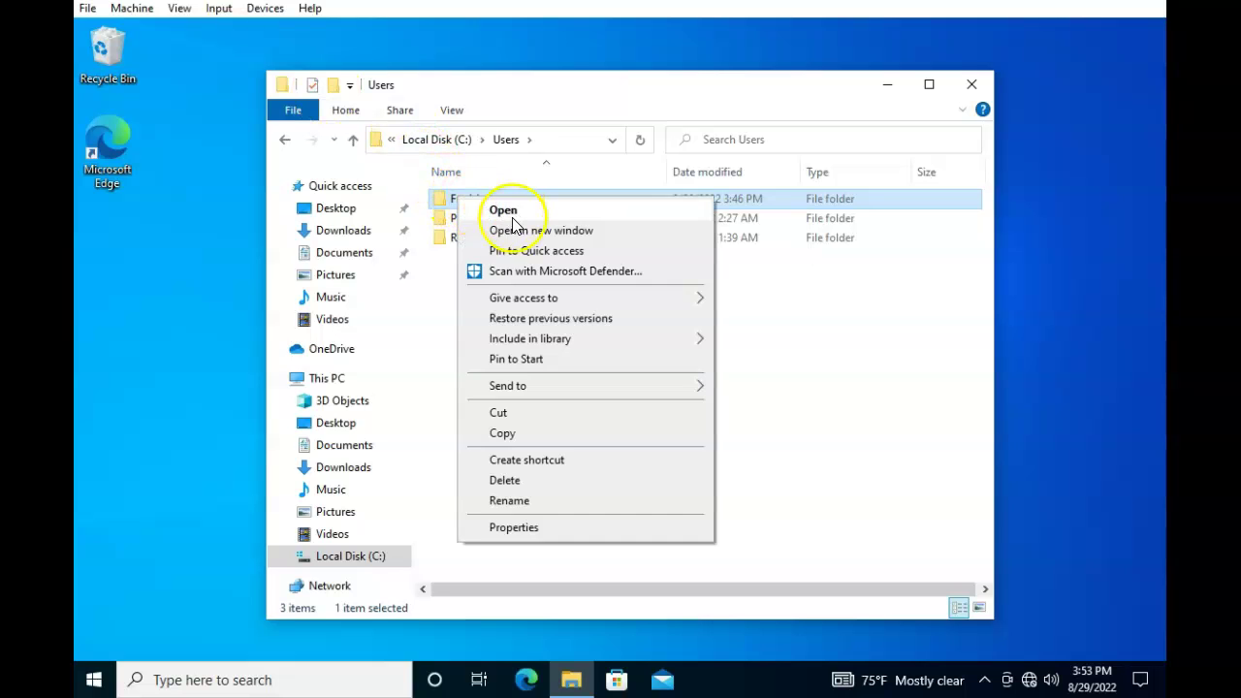
{"action": "left_click", "coordinate": [528, 481]}
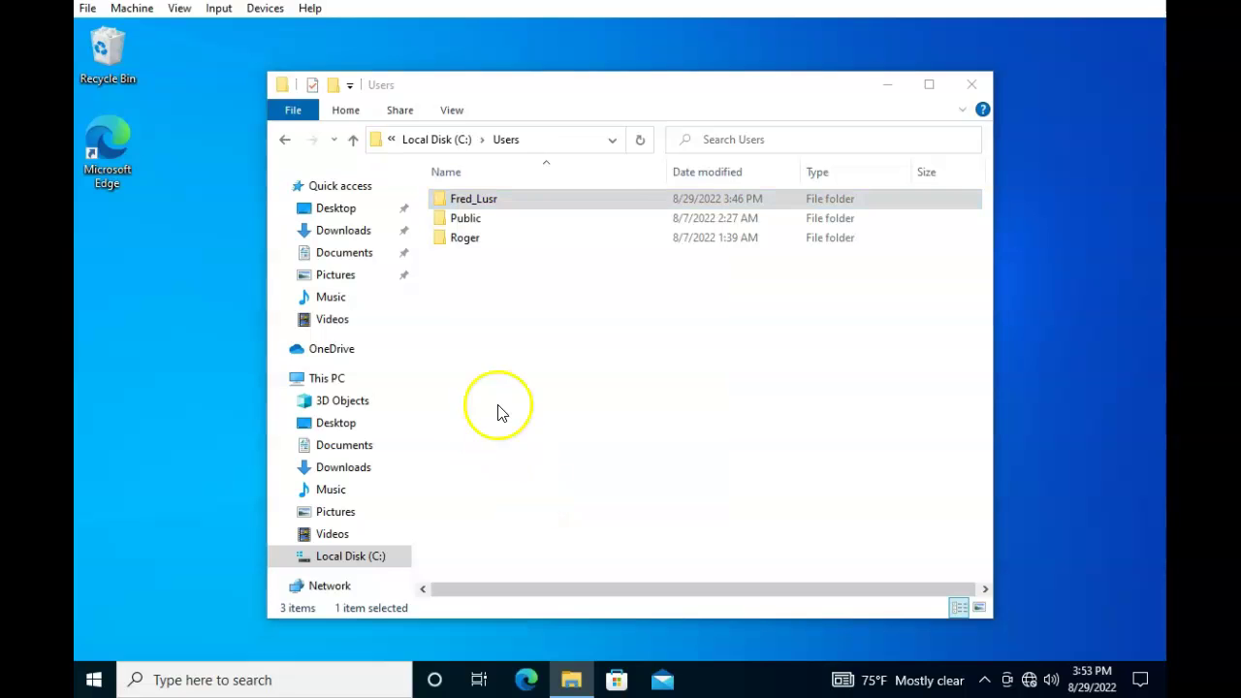